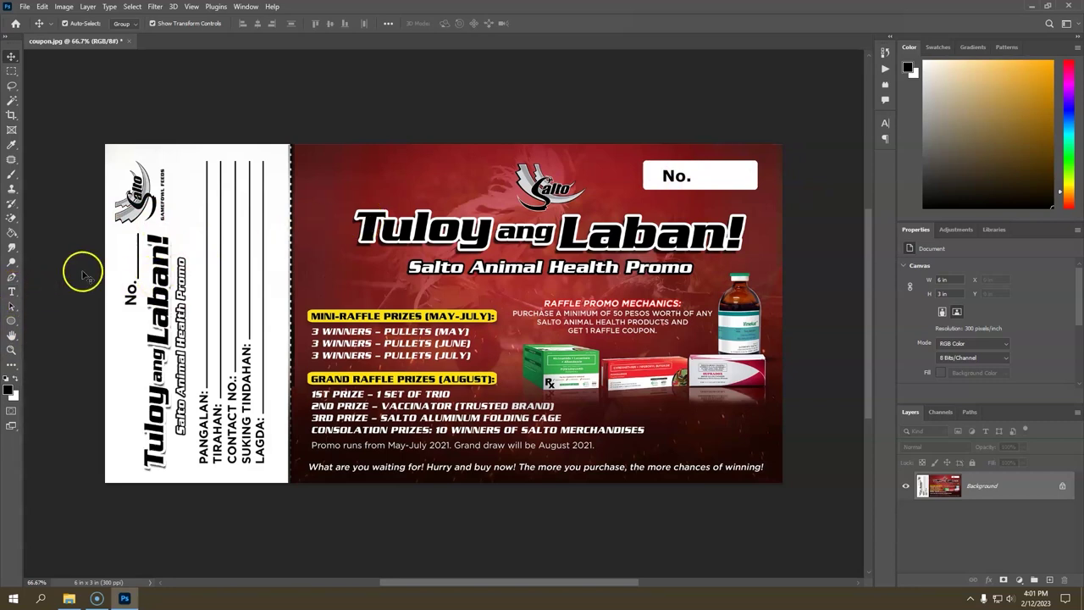
# Add a 001 text layer and scale it to about 46% inside the top-right No. box.
pyautogui.click(12, 292)
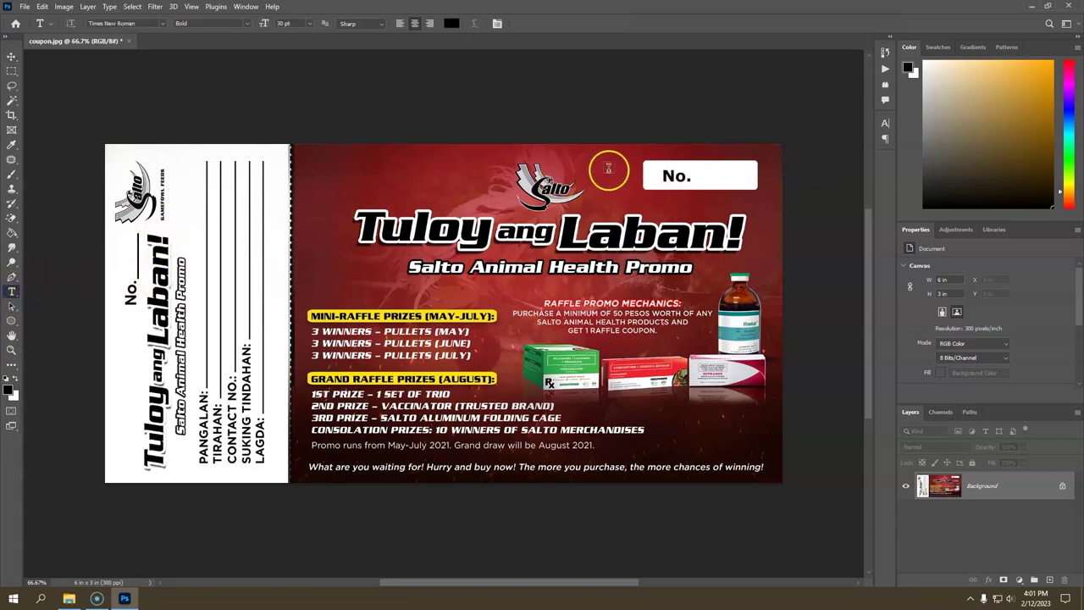
pyautogui.click(608, 169)
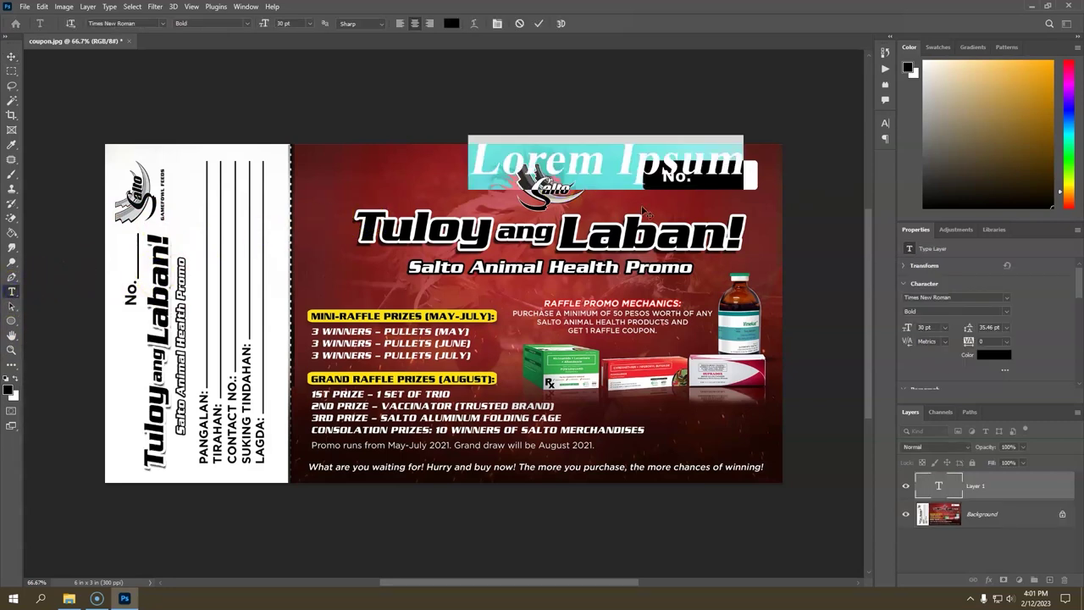
pyautogui.write('00')
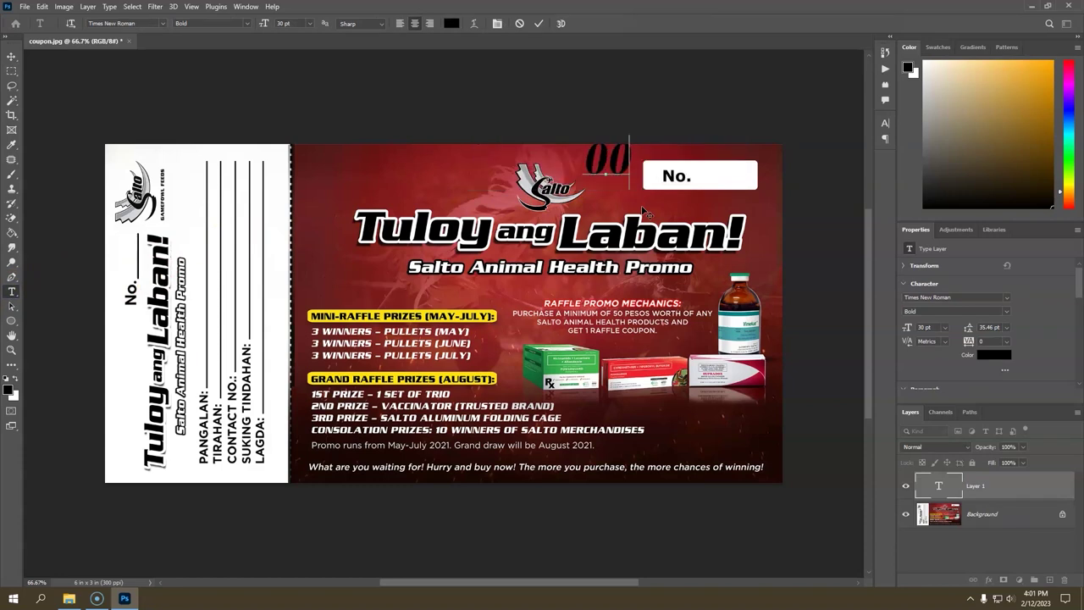
pyautogui.write('1')
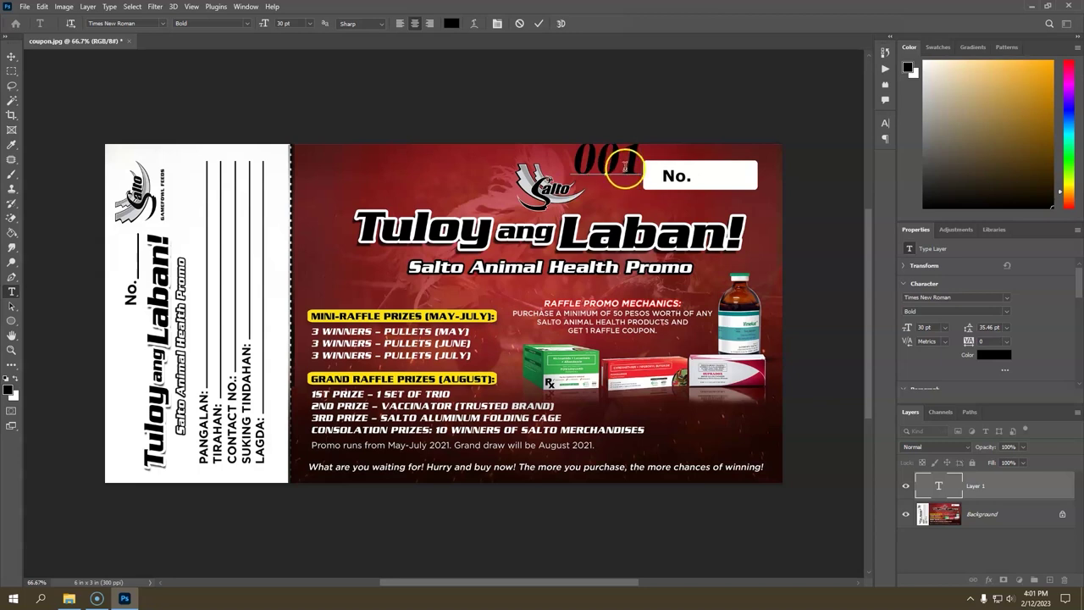
pyautogui.hotkey('ctrl', 'Return')
pyautogui.press('v')
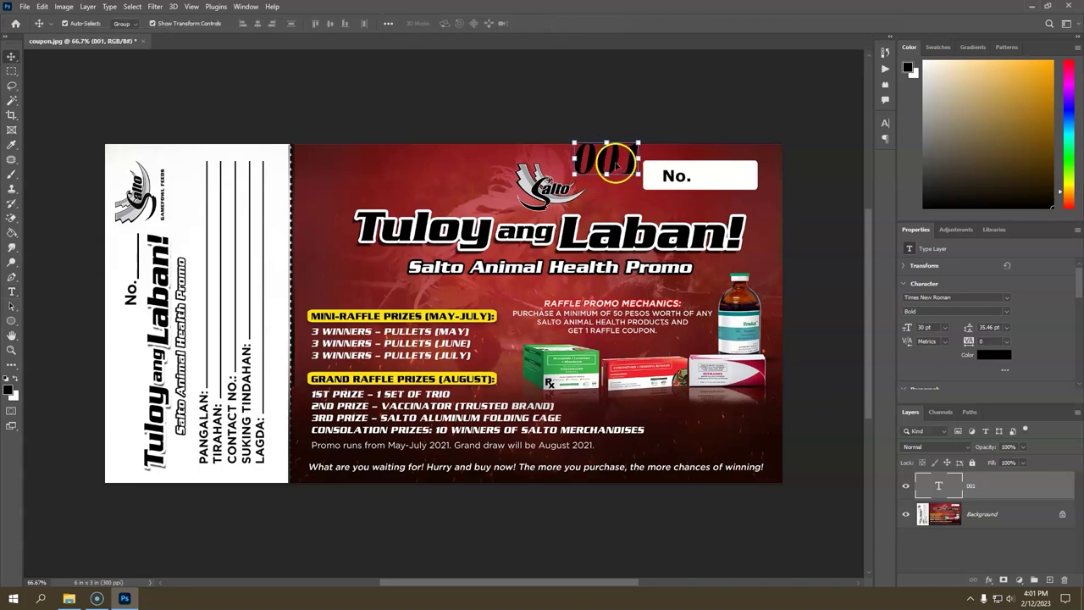
pyautogui.moveTo(615, 165)
pyautogui.mouseDown()
pyautogui.moveTo(740, 182)
pyautogui.moveTo(732, 170)
pyautogui.moveTo(710, 186)
pyautogui.moveTo(719, 180)
pyautogui.mouseUp()
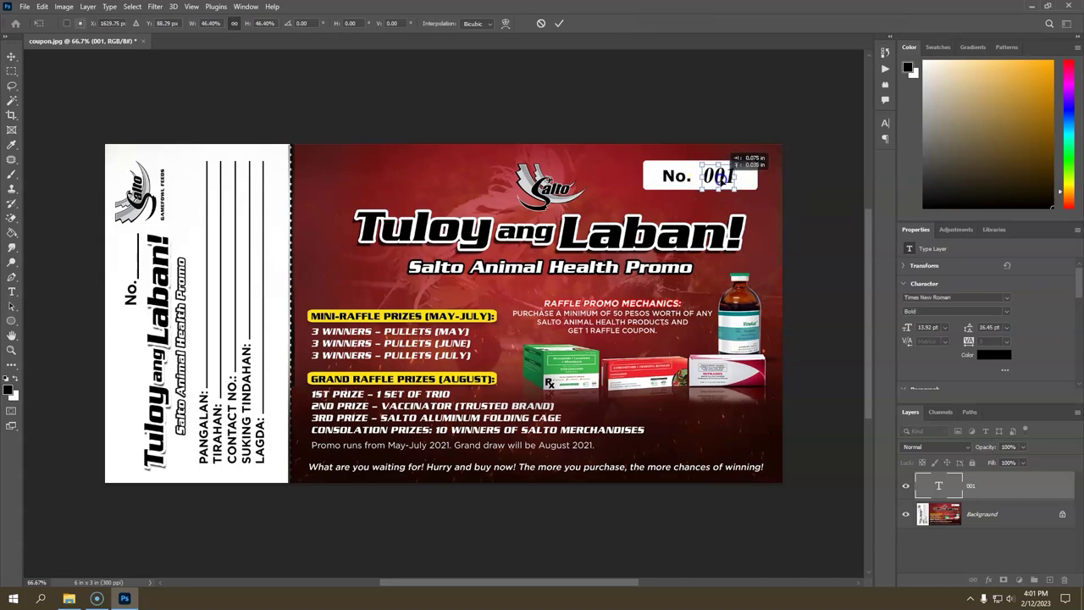
pyautogui.click(769, 230)
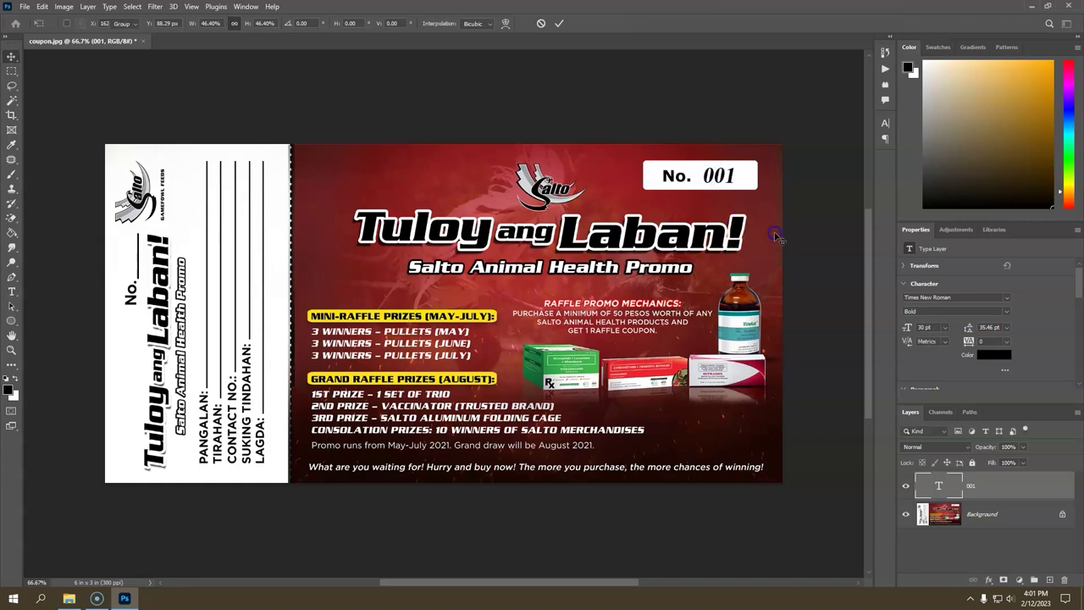
# Duplicate 001 beside No. on the left stub, rotated 90° counter-clockwise.
pyautogui.moveTo(733, 175); pyautogui.dragTo(138, 261)
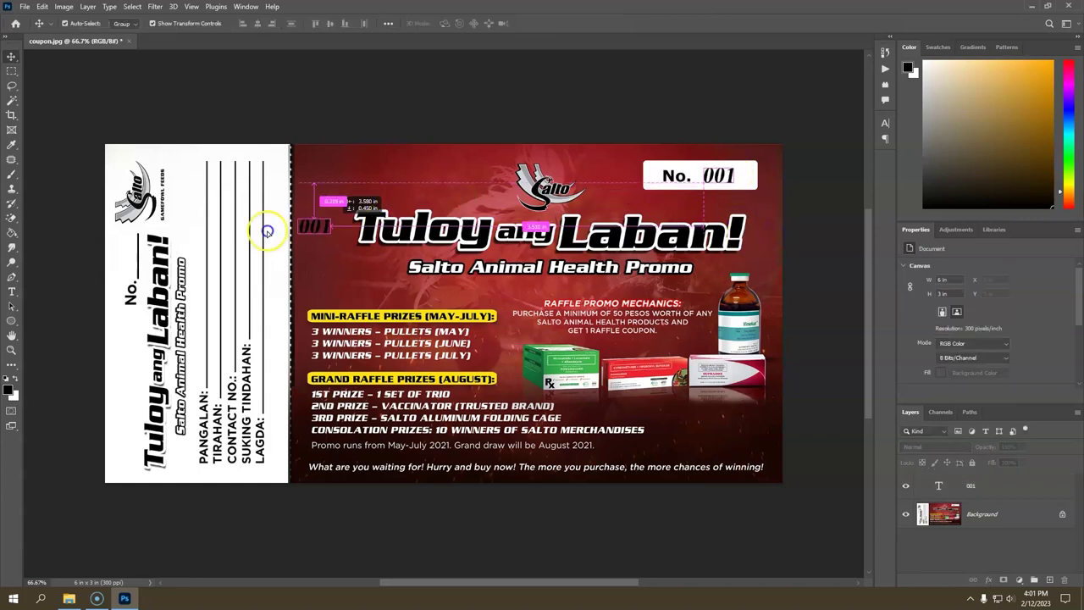
pyautogui.hotkey('ctrl', 't')
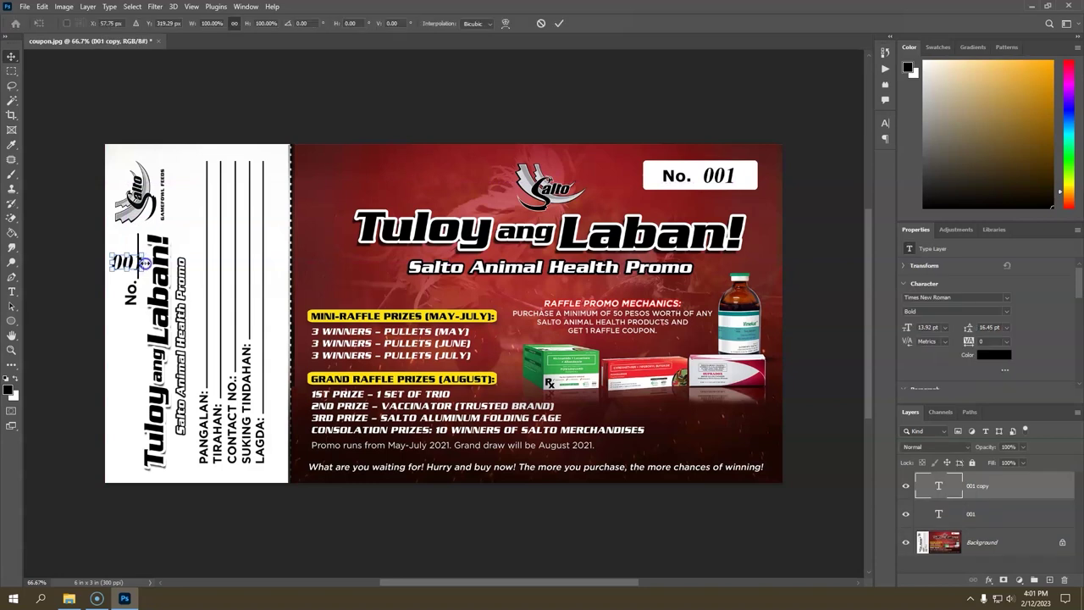
pyautogui.rightClick(145, 265)
pyautogui.click(203, 470)
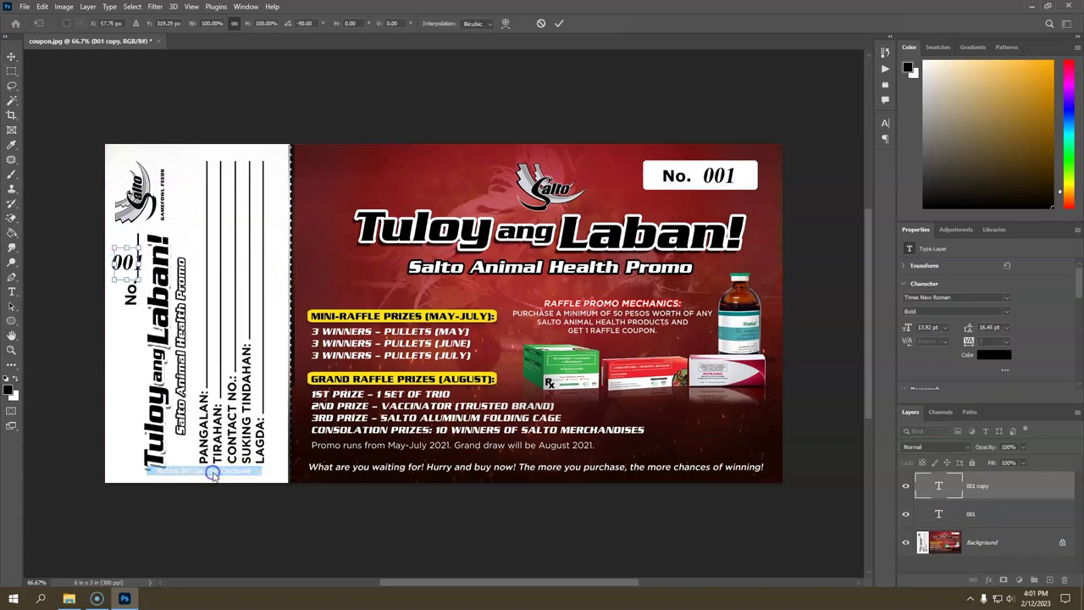
pyautogui.press('Return')
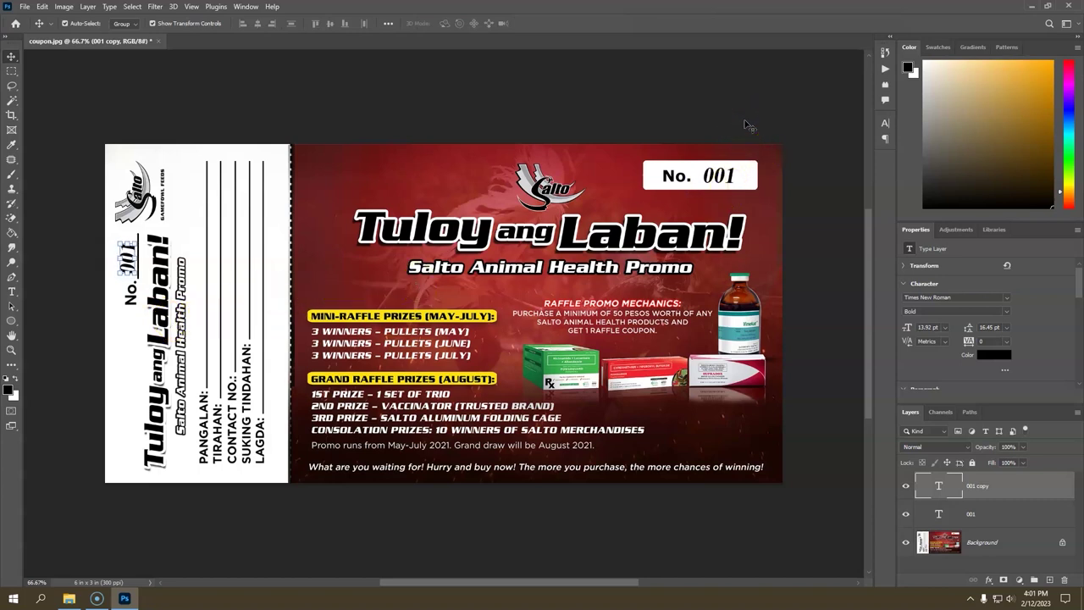
pyautogui.click(754, 126)
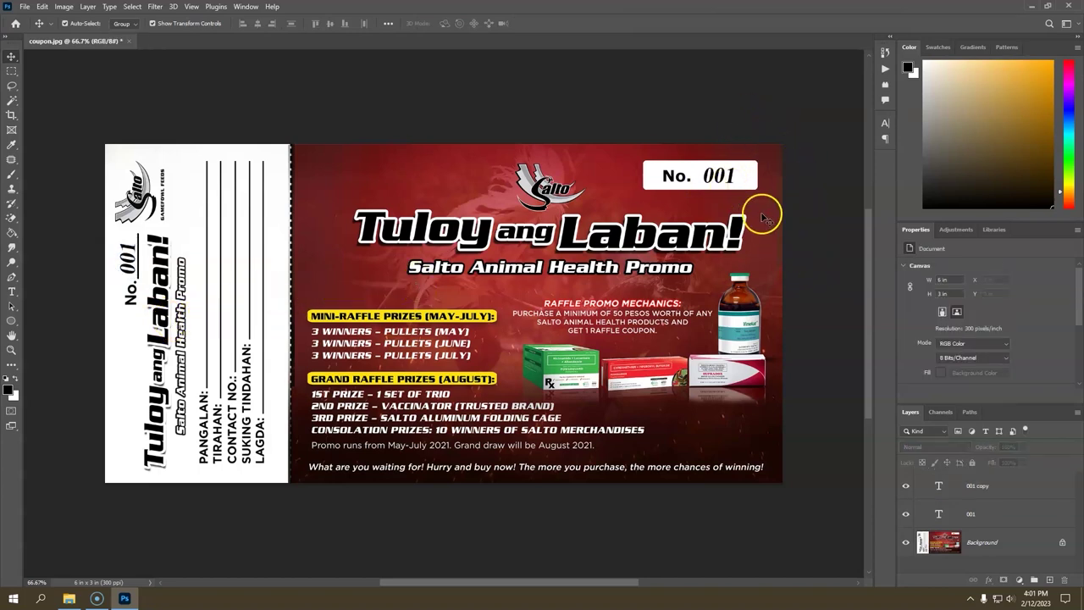
# In the Layers panel, rename the two 001 text layers to num1 and num2.
pyautogui.click(979, 487)
pyautogui.write('num')
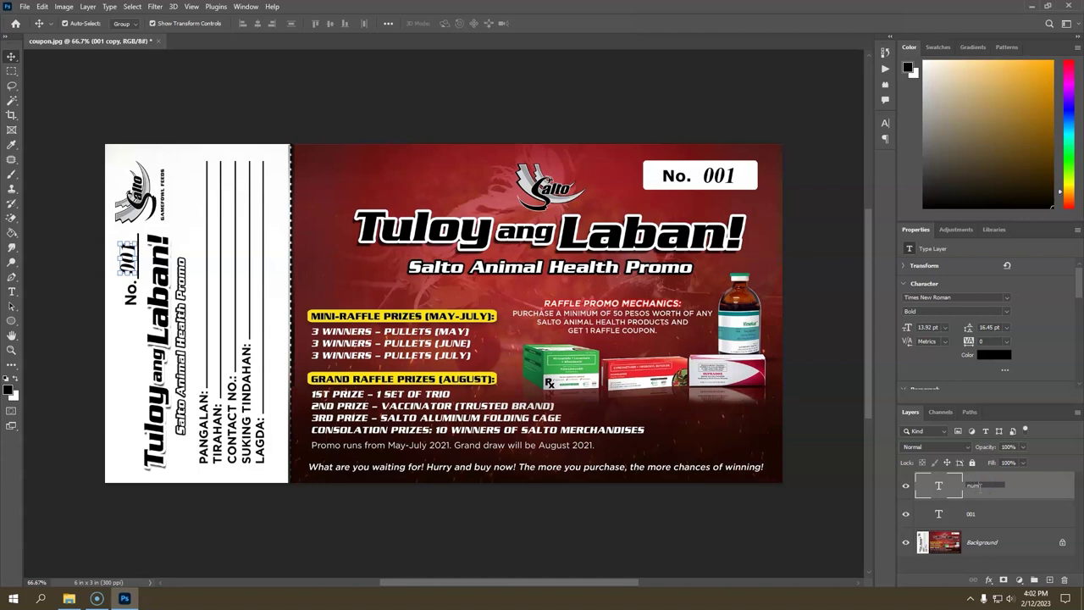
pyautogui.write('2')
pyautogui.click(972, 514)
pyautogui.click(127, 265)
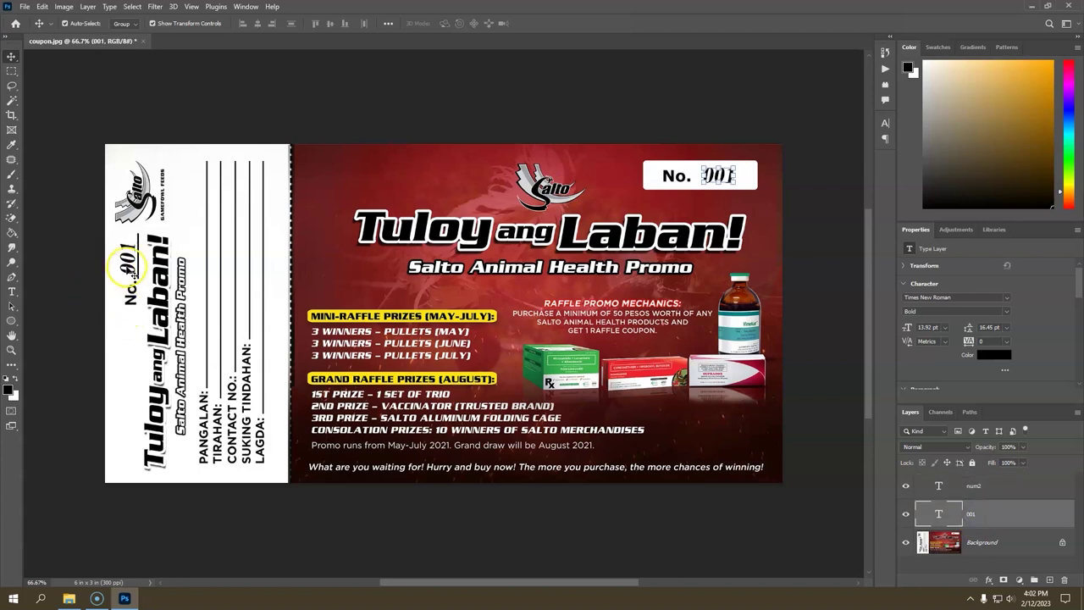
pyautogui.click(129, 269)
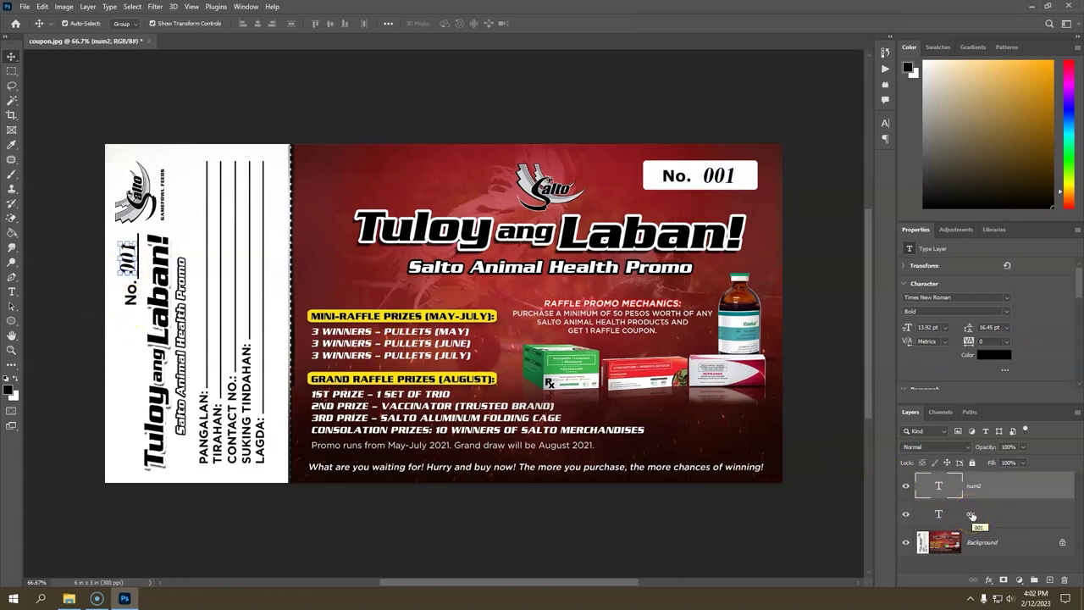
pyautogui.click(979, 486)
pyautogui.doubleClick(970, 511)
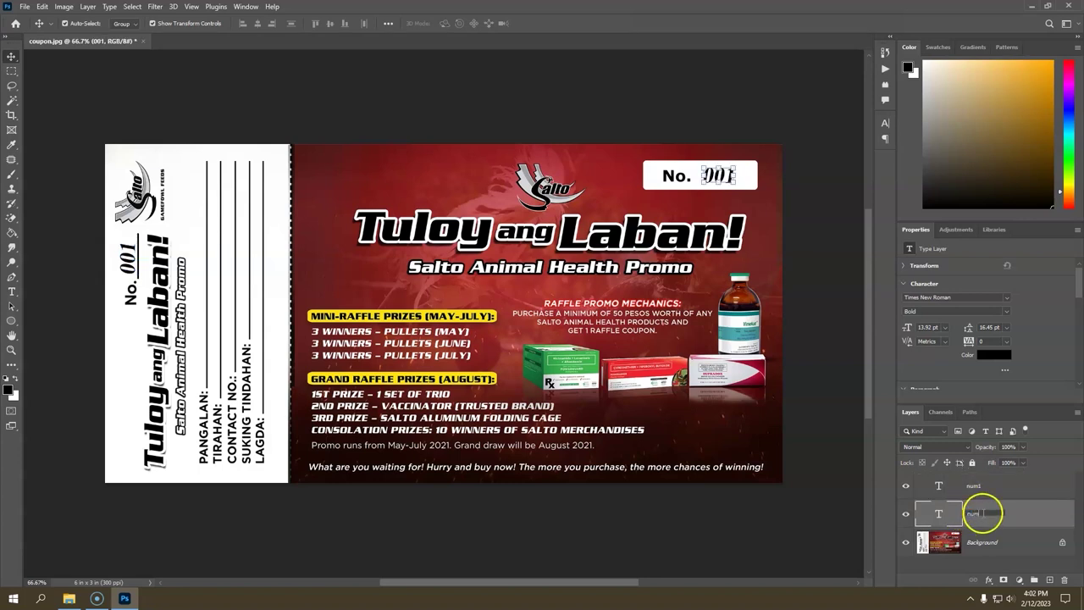
pyautogui.click(819, 515)
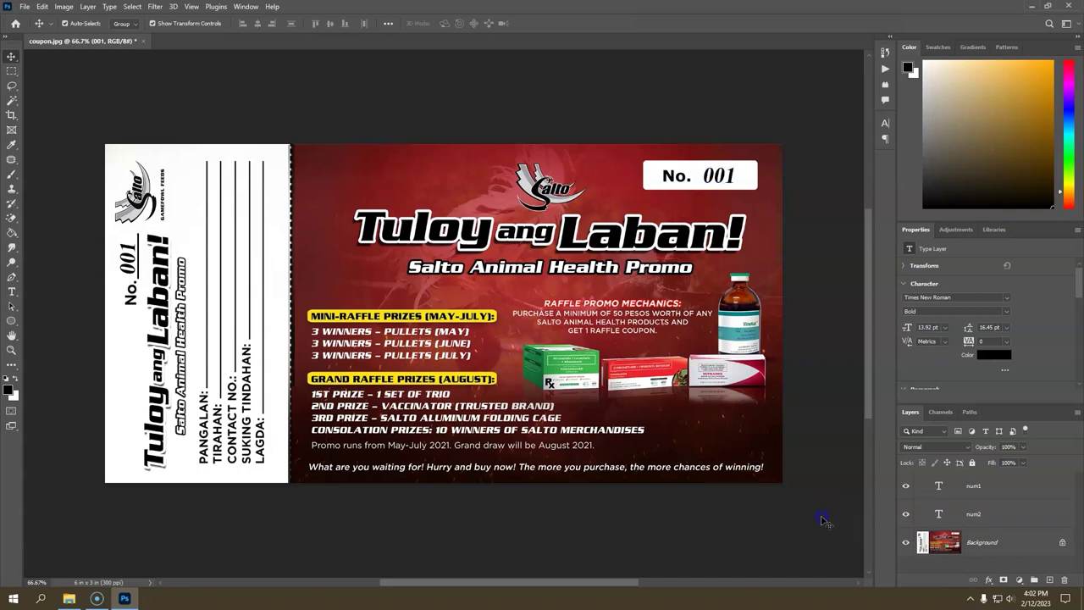
pyautogui.click(956, 495)
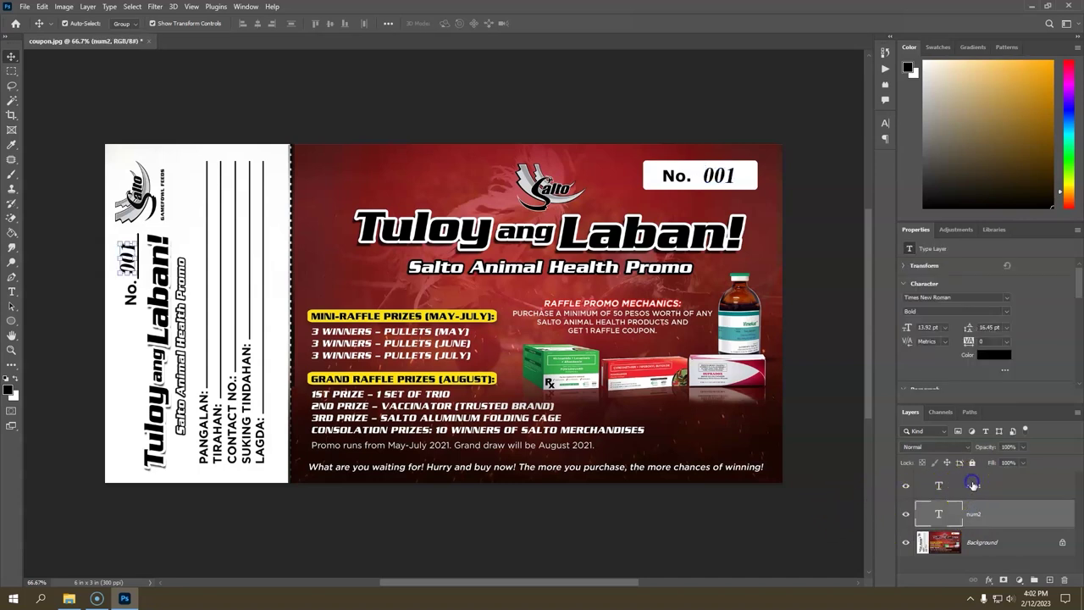
pyautogui.write('num1')
pyautogui.click(732, 542)
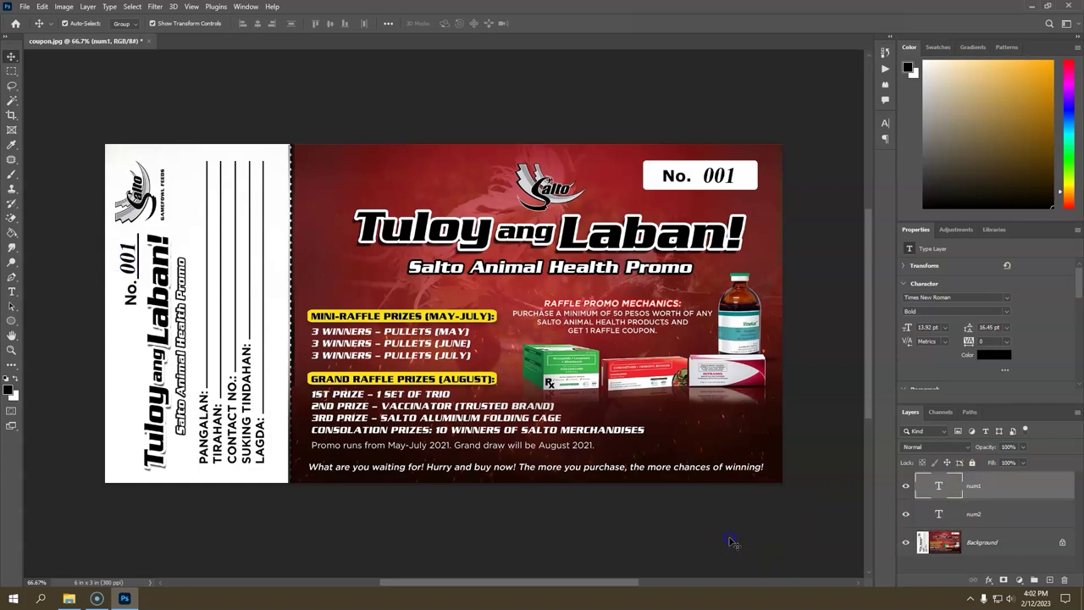
# In Image > Variables > Define, enable Text Replacement for num1 with the variable autonum.
pyautogui.click(65, 7)
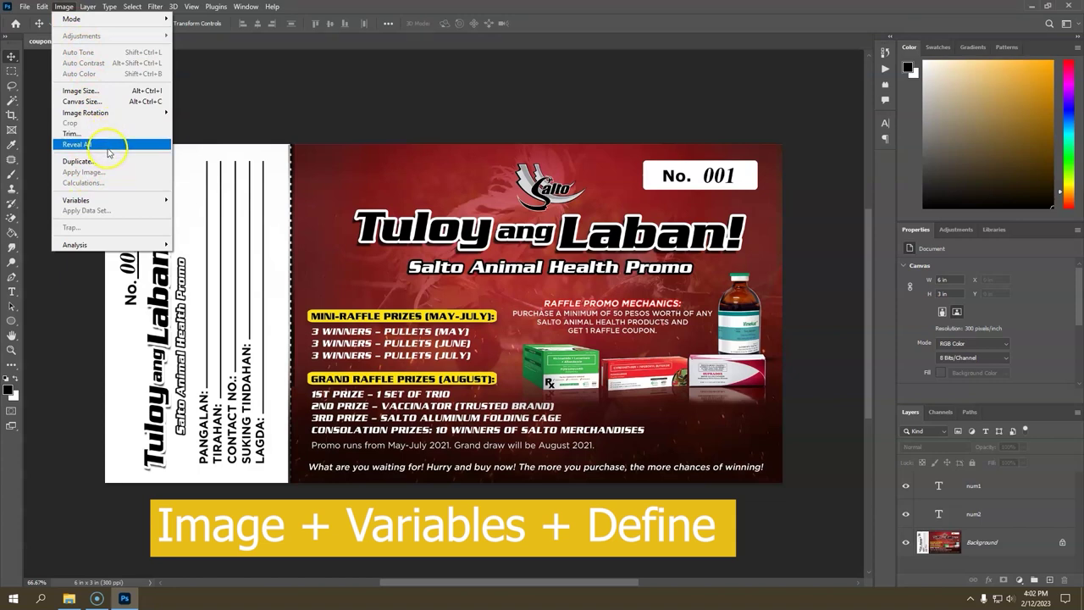
pyautogui.moveTo(84, 200)
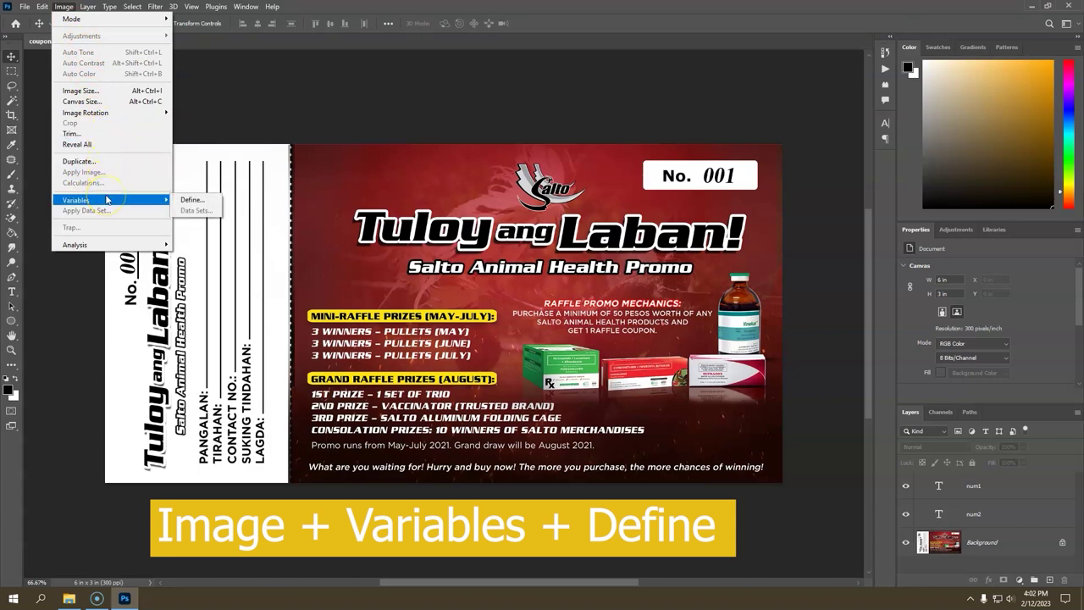
pyautogui.click(207, 205)
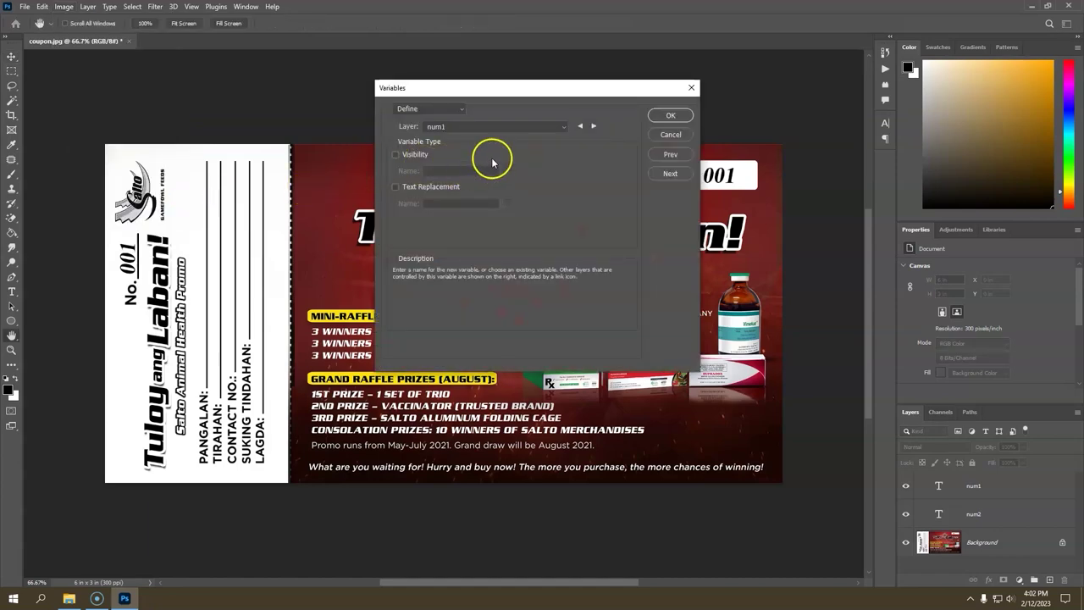
pyautogui.click(565, 126)
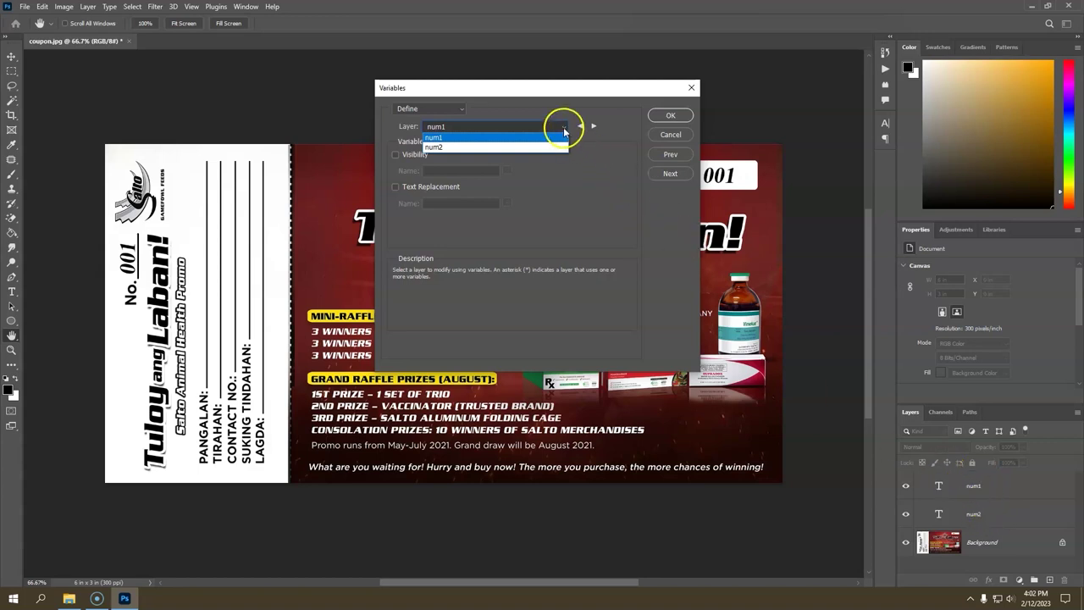
pyautogui.click(539, 139)
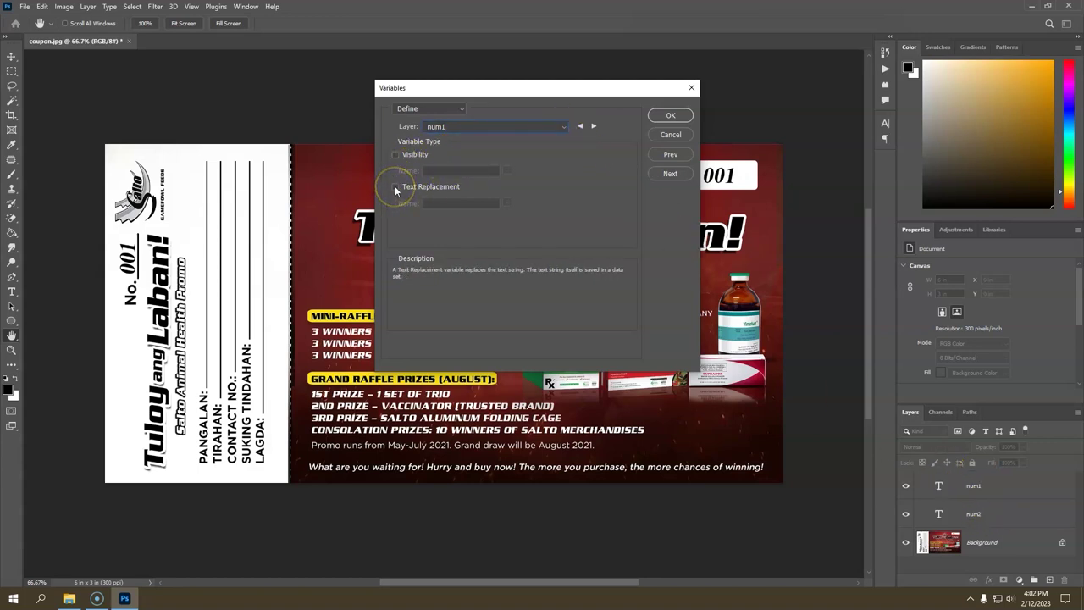
pyautogui.click(460, 204)
pyautogui.write('autonum')
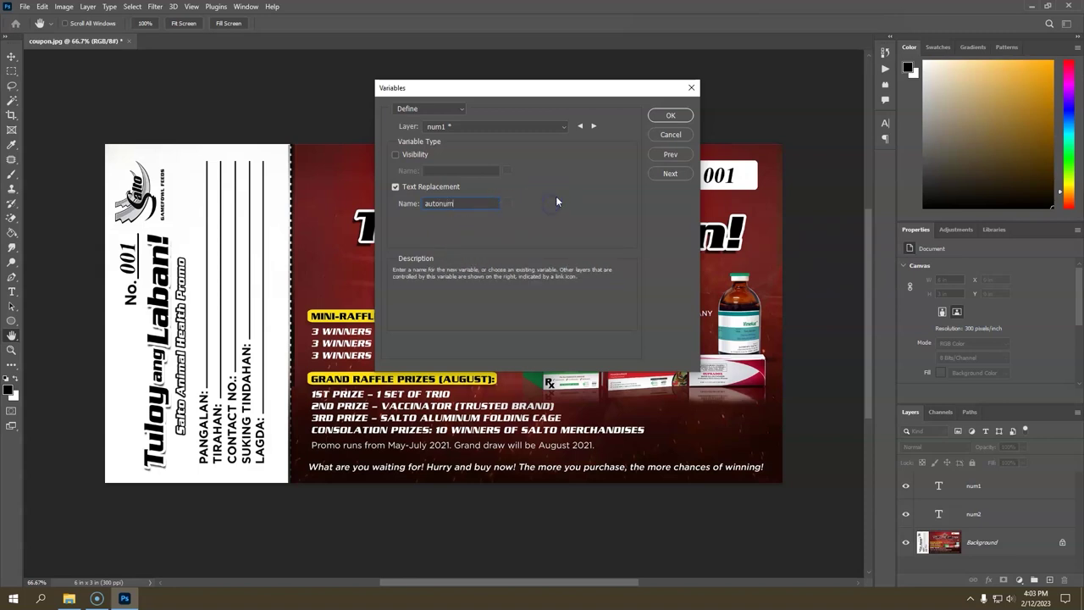
# Give num2 Text Replacement using the same autonum variable and save the definitions.
pyautogui.click(565, 127)
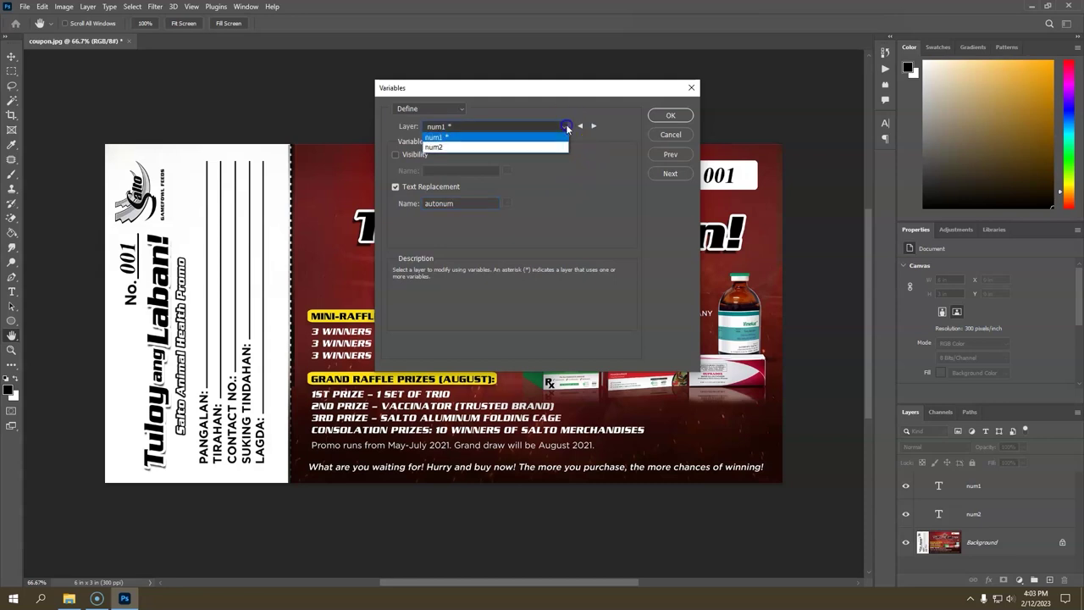
pyautogui.click(436, 148)
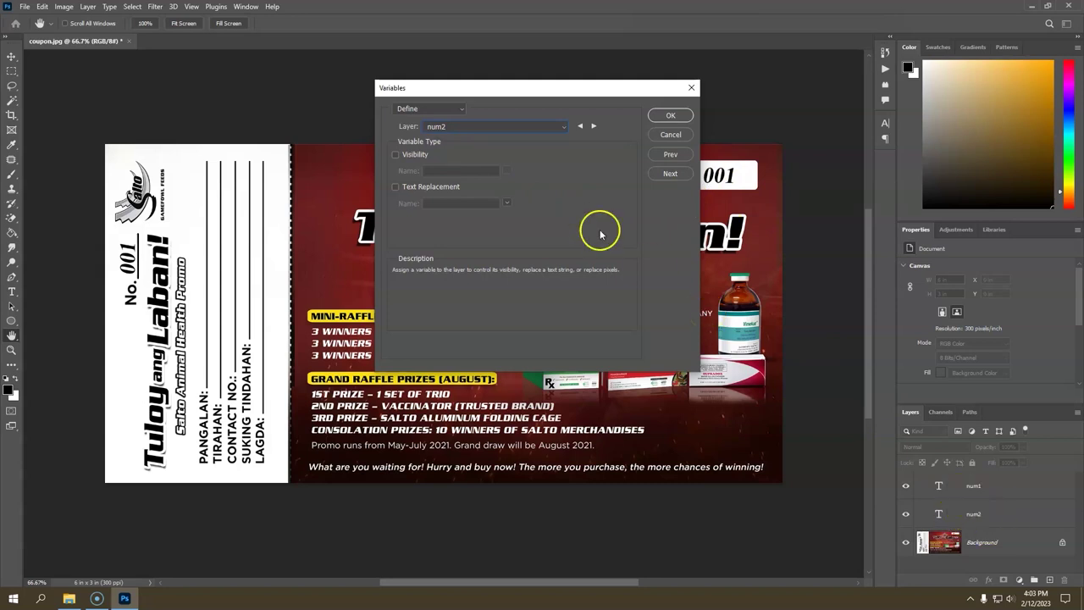
pyautogui.click(395, 187)
pyautogui.write('autonum')
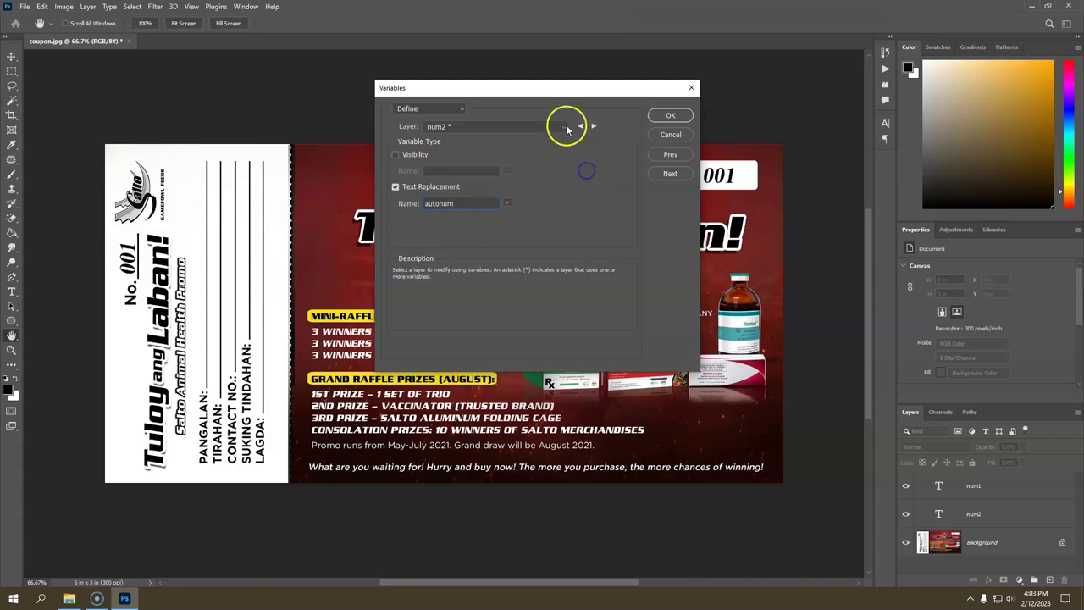
pyautogui.click(564, 126)
pyautogui.click(535, 136)
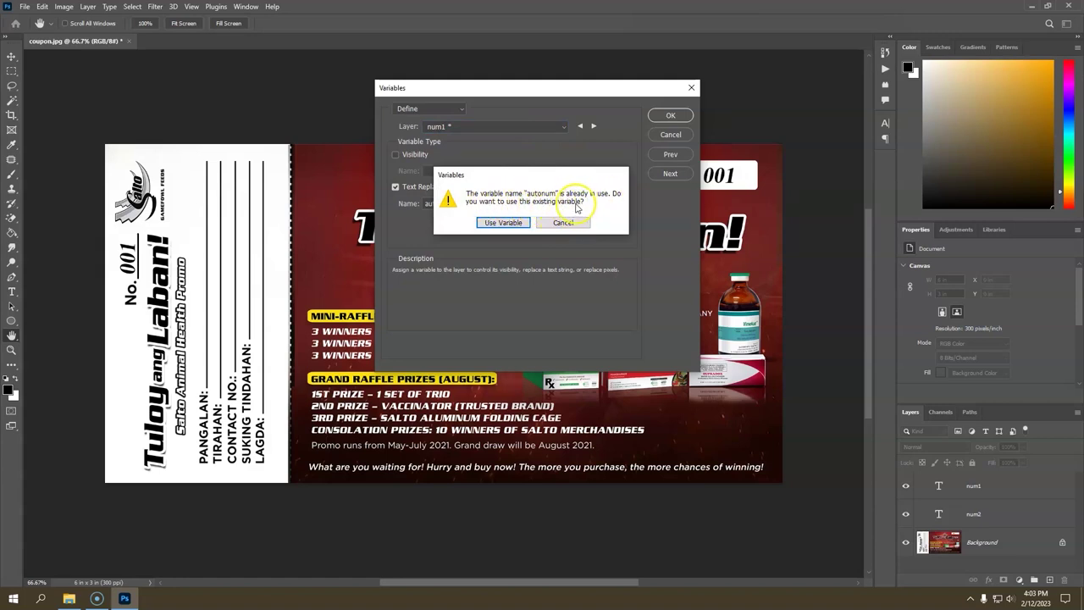
pyautogui.click(503, 222)
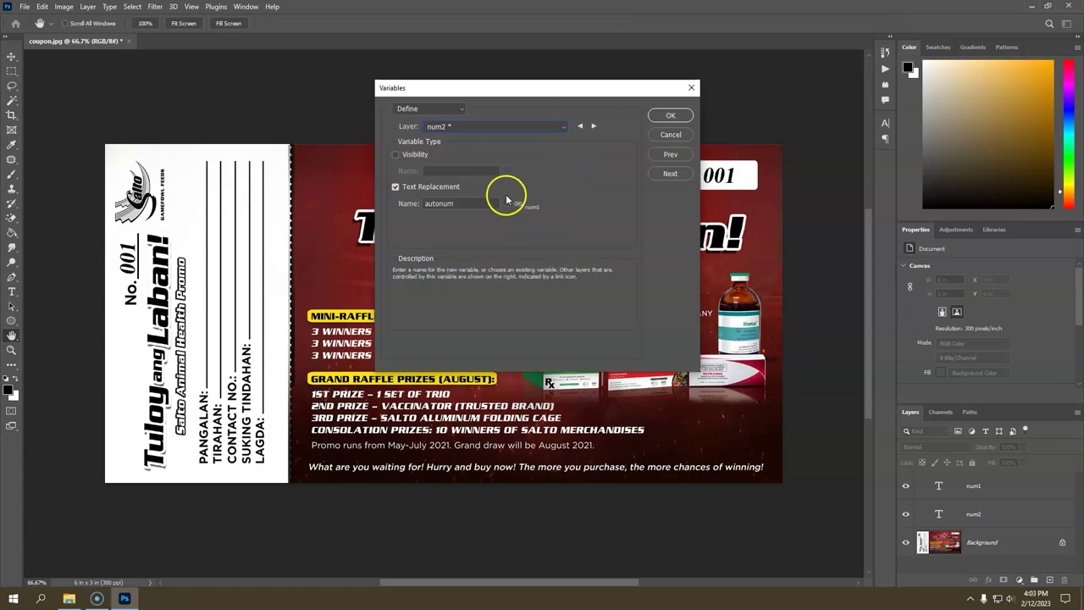
pyautogui.click(665, 116)
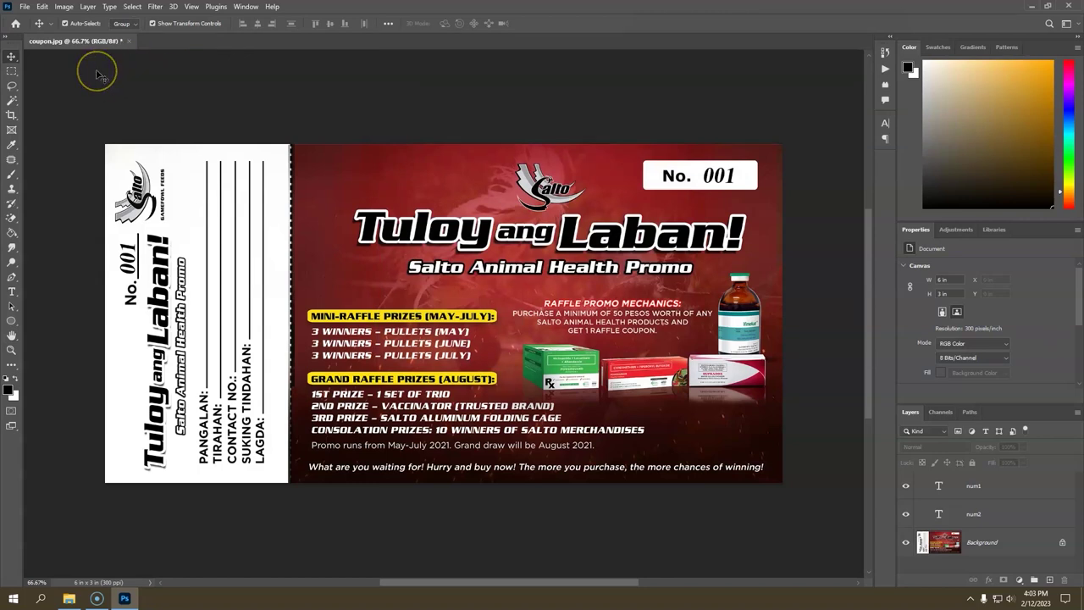
pyautogui.click(65, 8)
pyautogui.moveTo(77, 200)
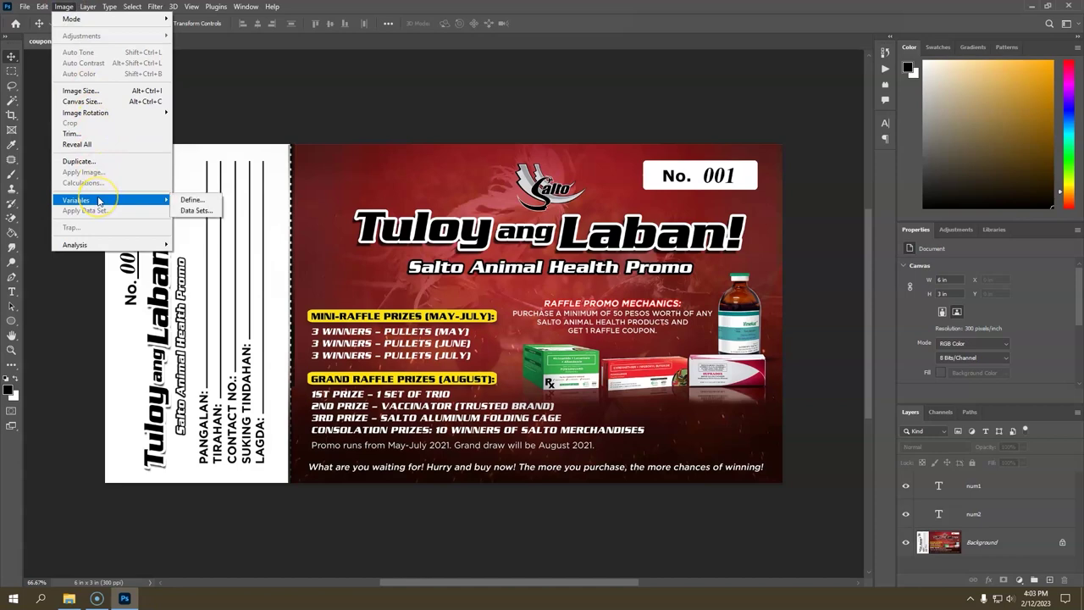
# Check Image > Variables > Data Sets, confirm no data sets exist, and close it.
pyautogui.click(173, 211)
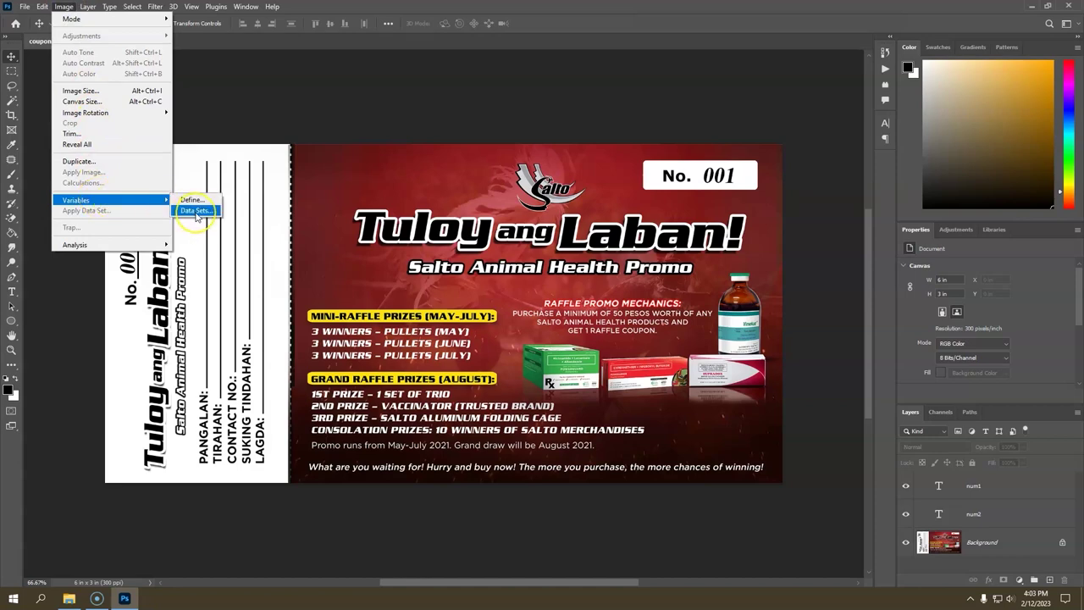
pyautogui.click(196, 211)
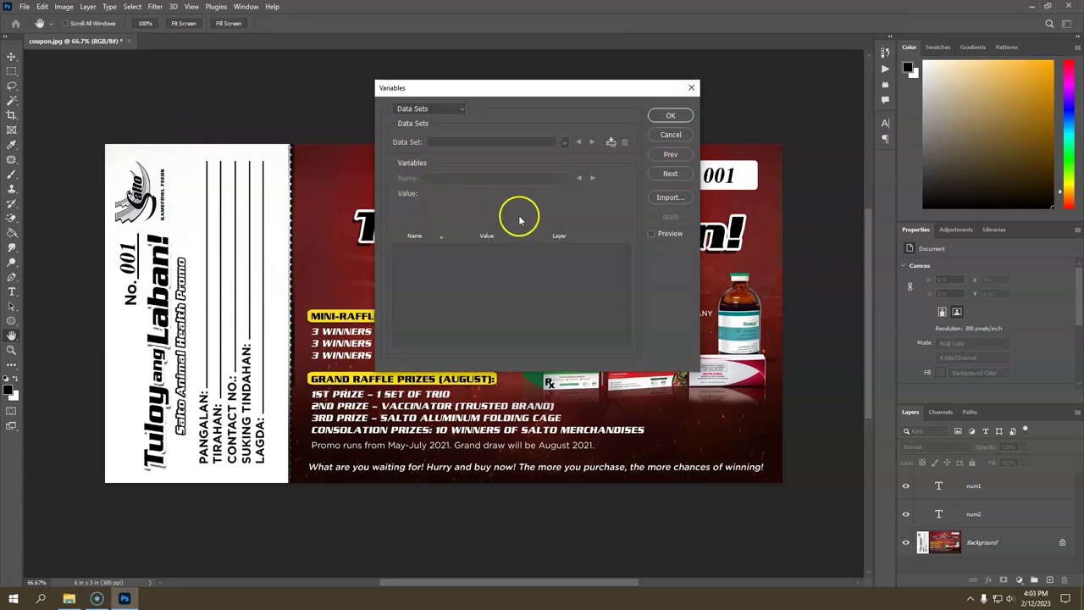
pyautogui.click(563, 143)
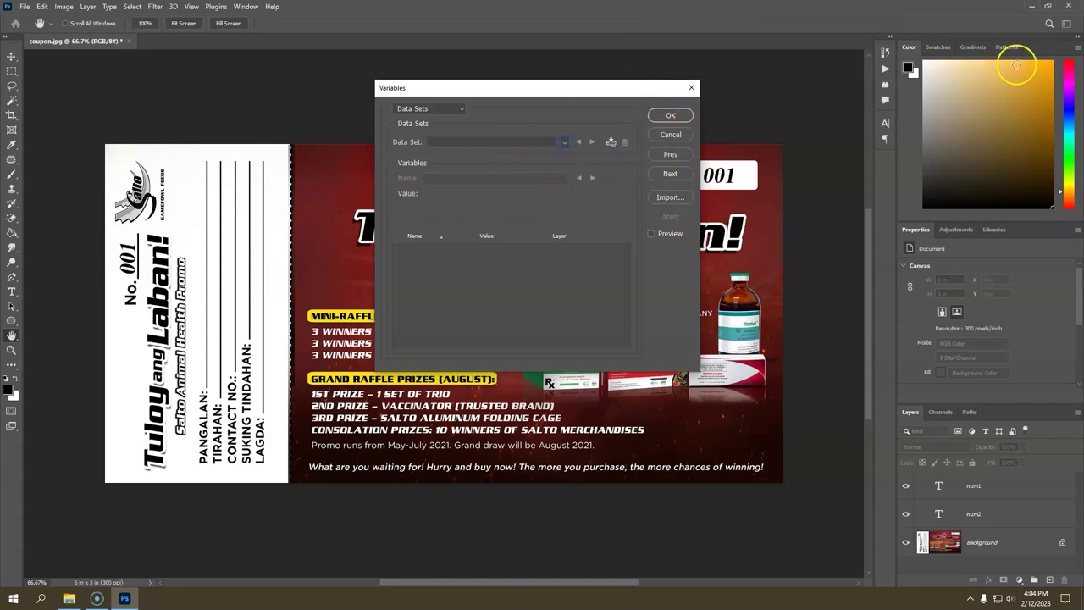
pyautogui.click(691, 87)
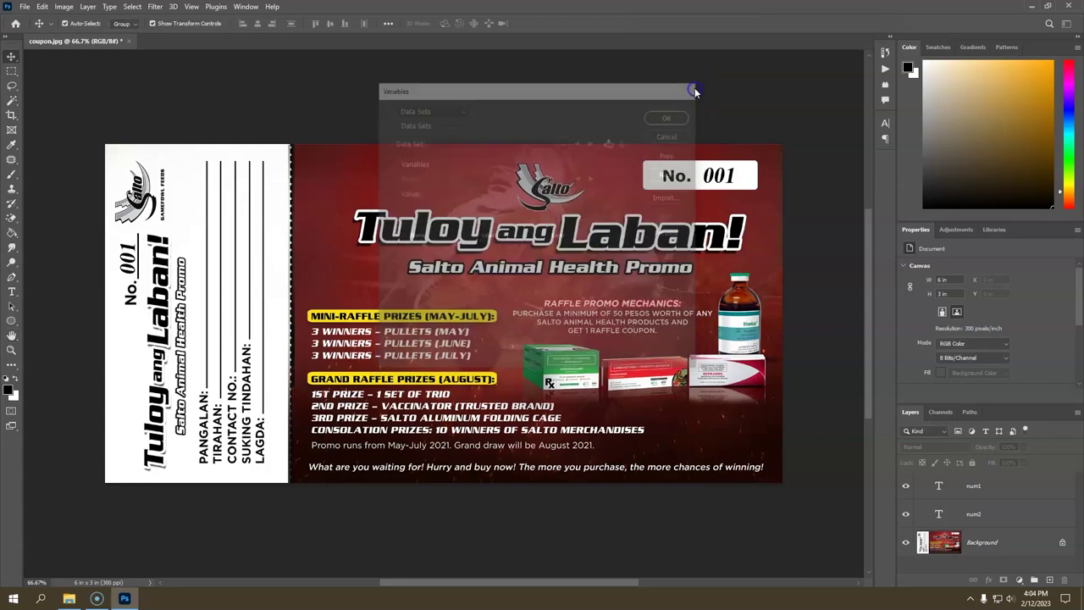
# Minimize Photoshop and the coupon folder, then launch Excel from a Windows search for 'ex'.
pyautogui.click(1032, 9)
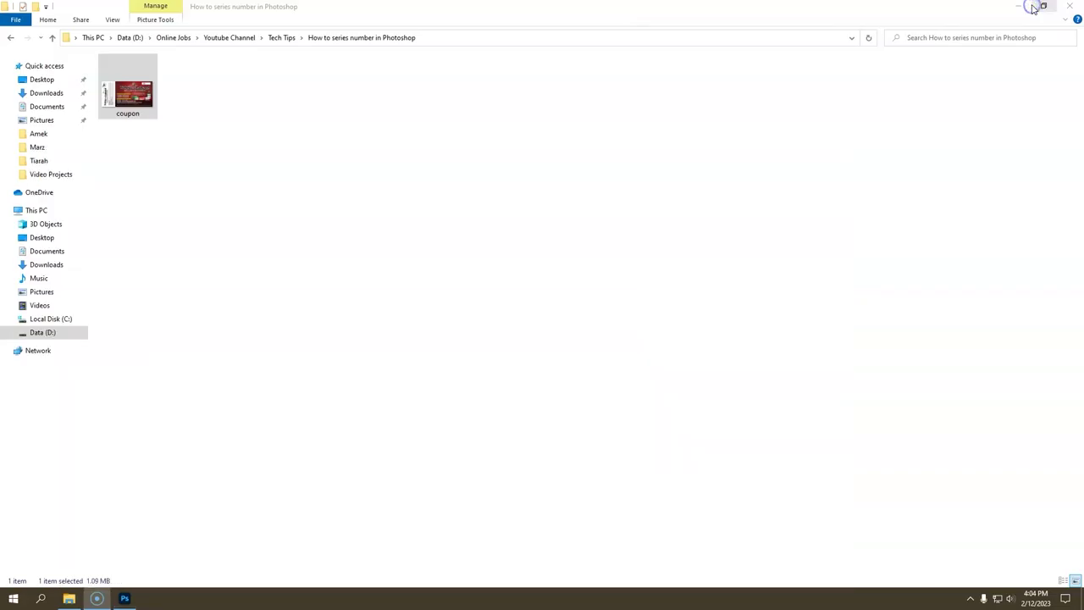
pyautogui.click(1020, 6)
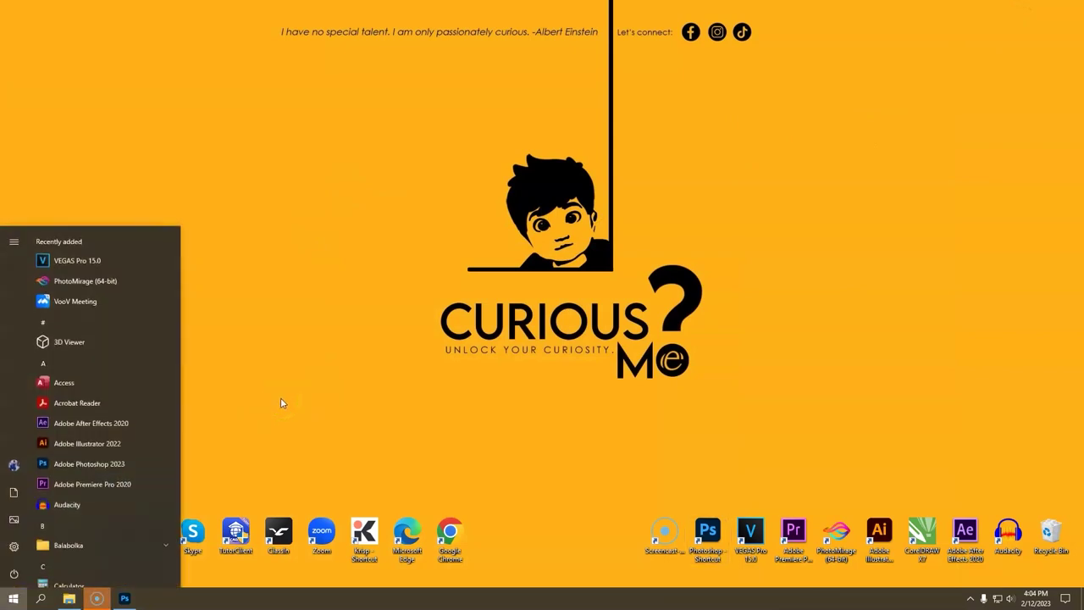
pyautogui.write('ex')
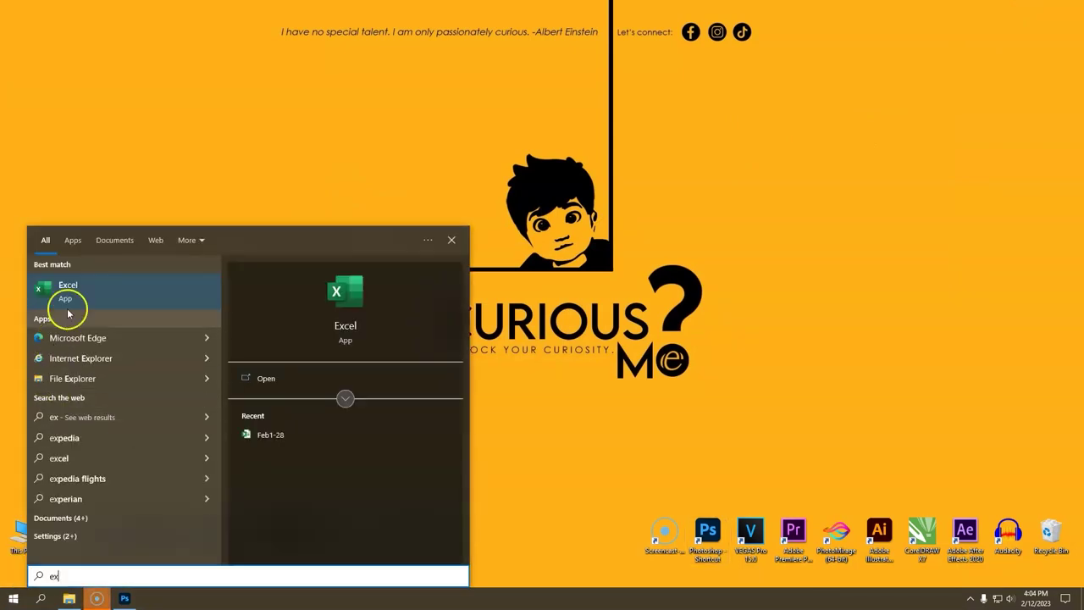
pyautogui.click(89, 293)
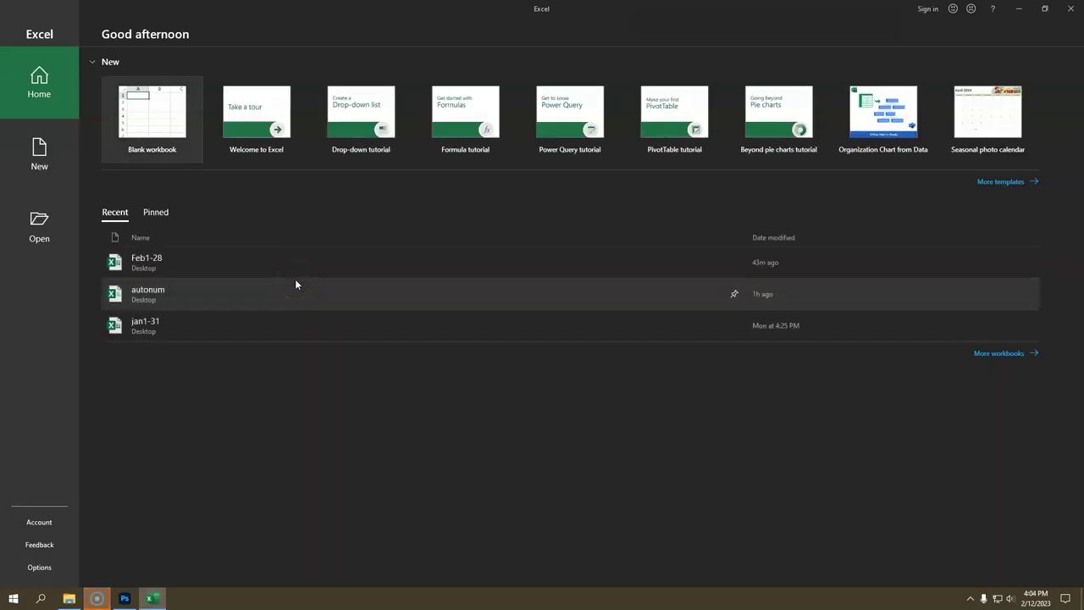
# Create a blank workbook with autonum in A1, then switch back to Photoshop.
pyautogui.click(162, 134)
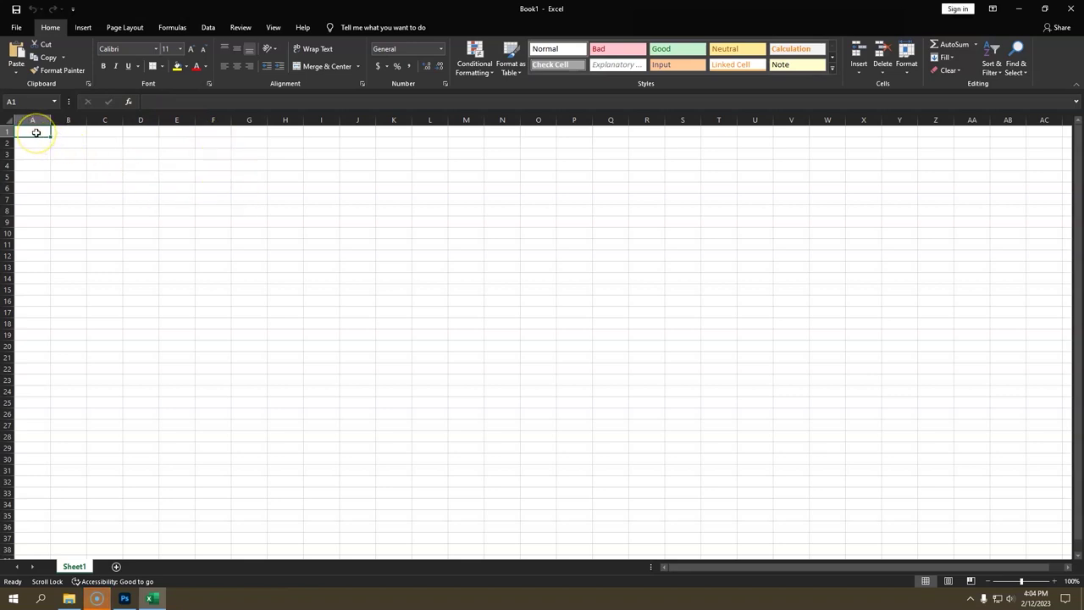
pyautogui.write('au')
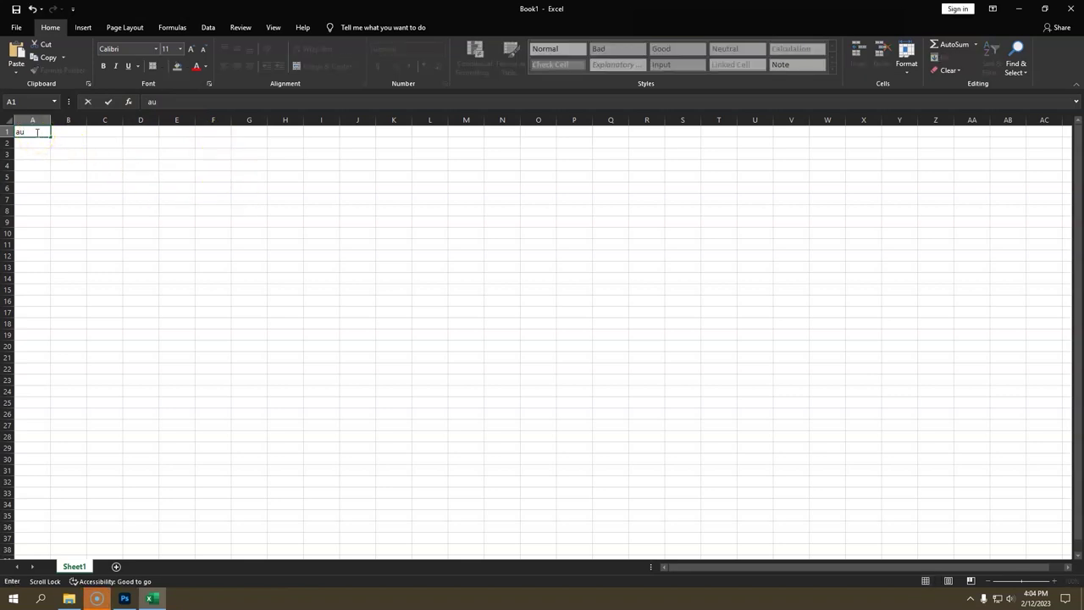
pyautogui.write('tonum')
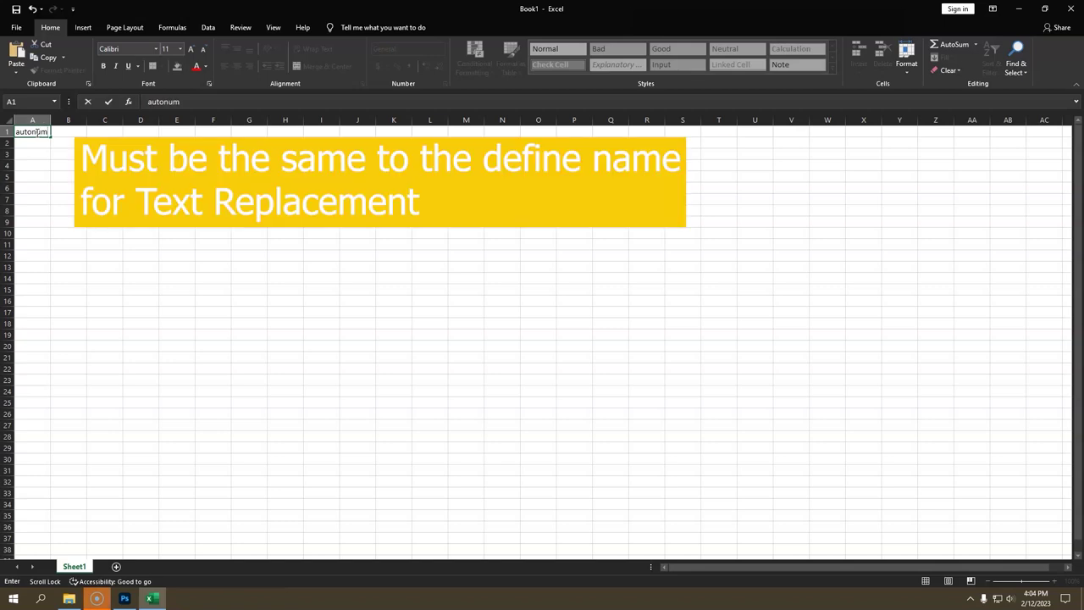
pyautogui.press('Return')
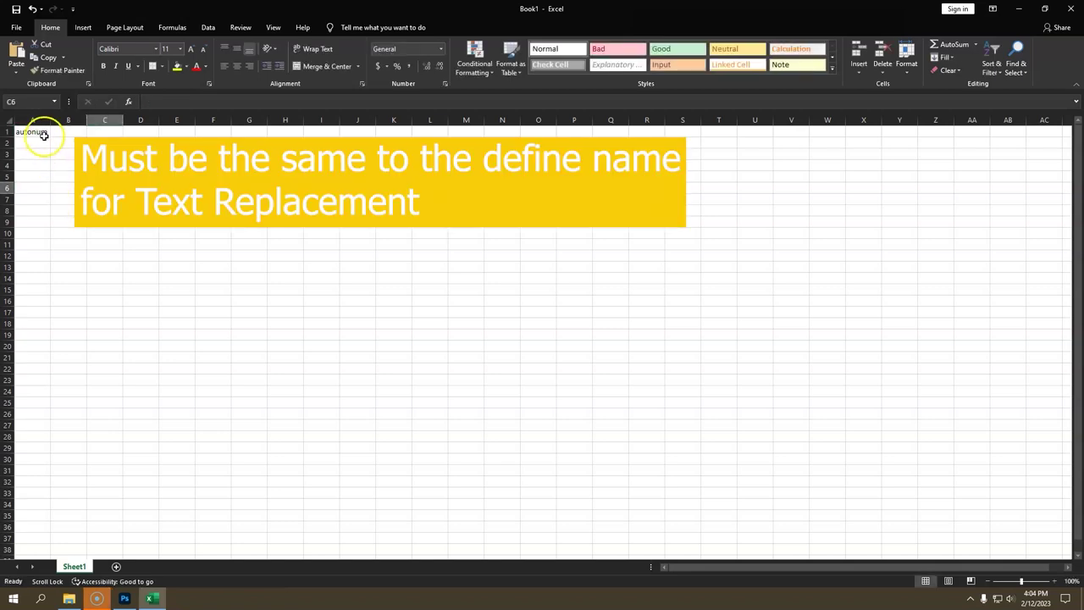
pyautogui.click(43, 133)
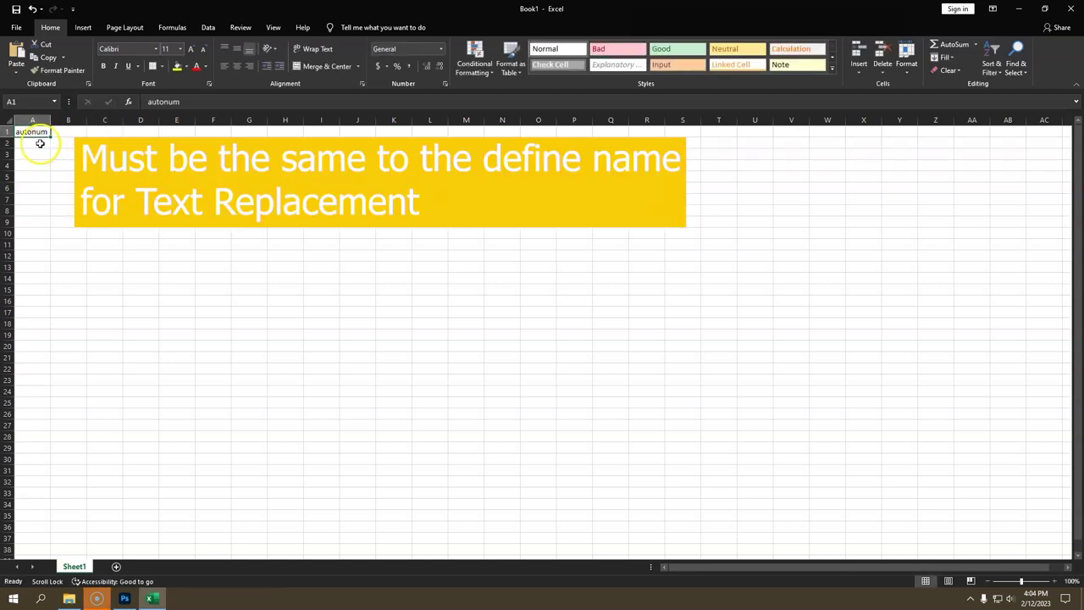
pyautogui.click(125, 598)
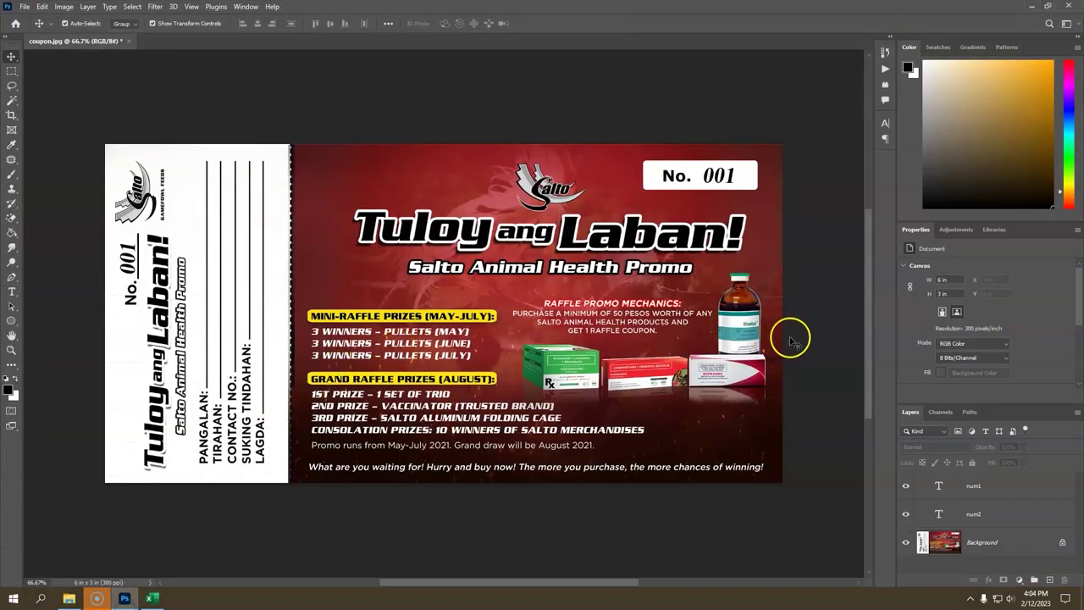
# Recheck that num1's text replacement variable is named autonum, then return to Excel.
pyautogui.click(64, 7)
pyautogui.moveTo(93, 200)
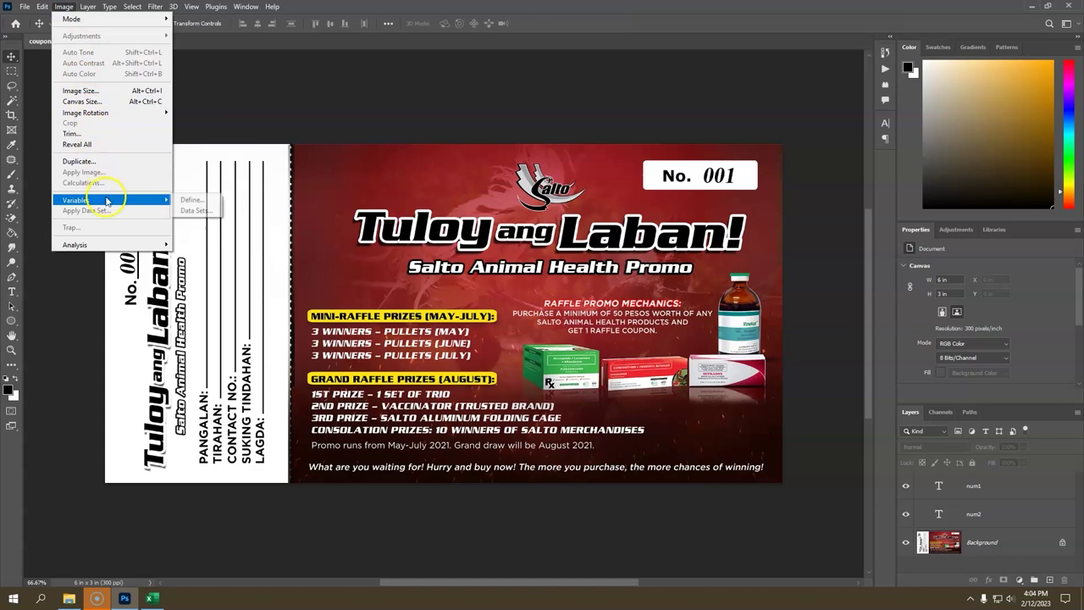
pyautogui.click(192, 200)
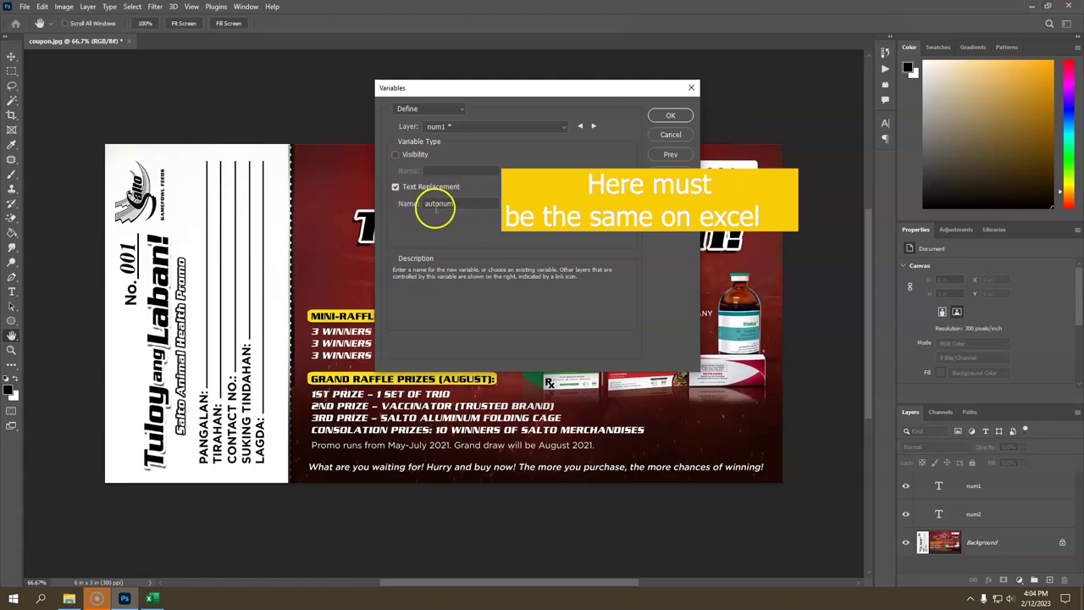
pyautogui.click(694, 89)
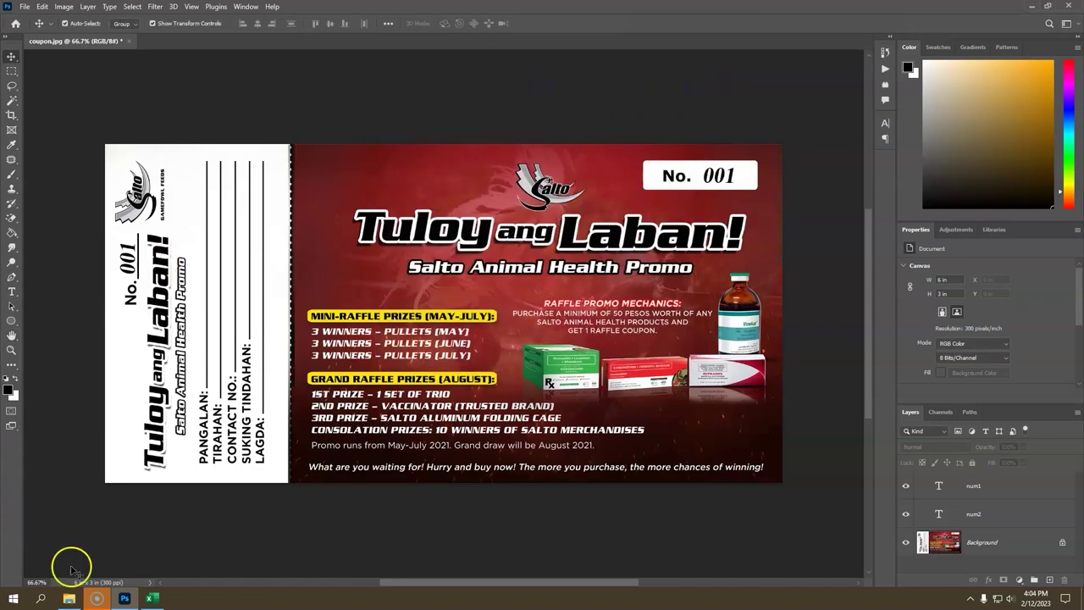
pyautogui.click(151, 598)
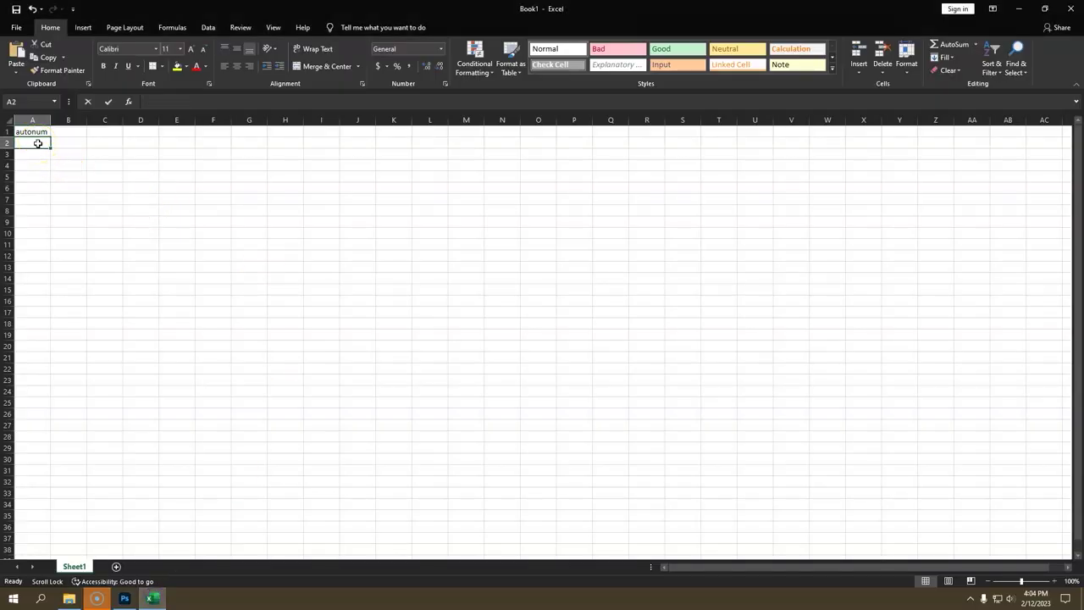
# Format column A as Text so entries like 001 keep their leading zeros.
pyautogui.write('00')
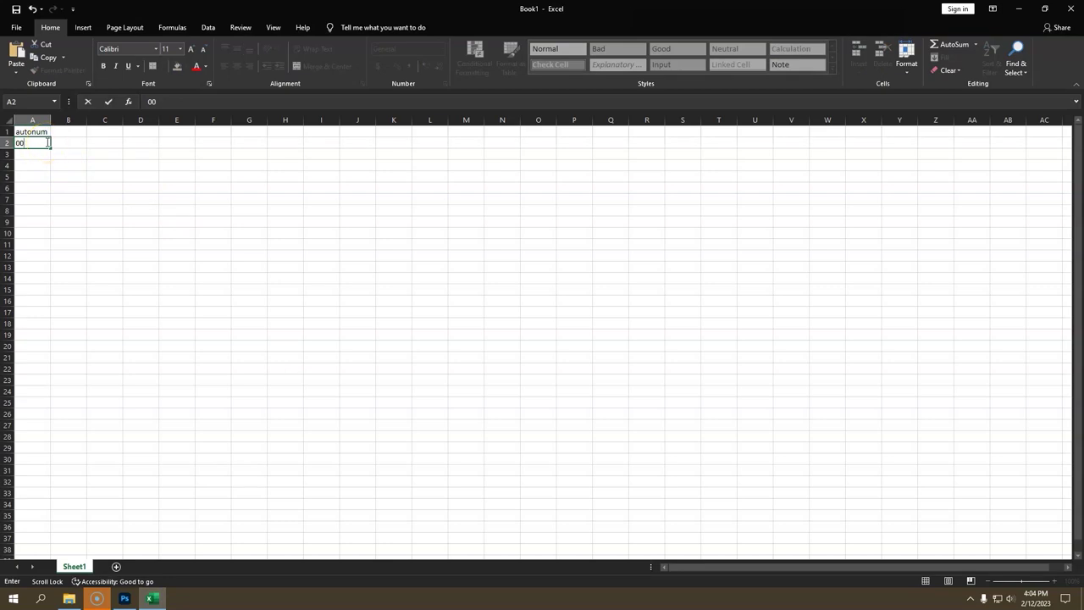
pyautogui.click(100, 173)
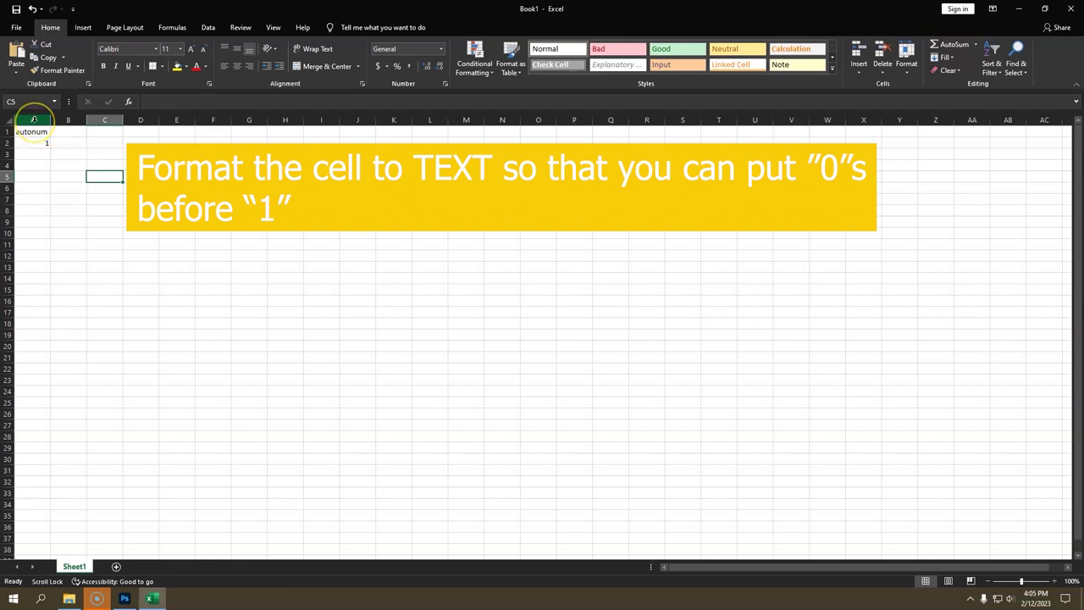
pyautogui.click(34, 119)
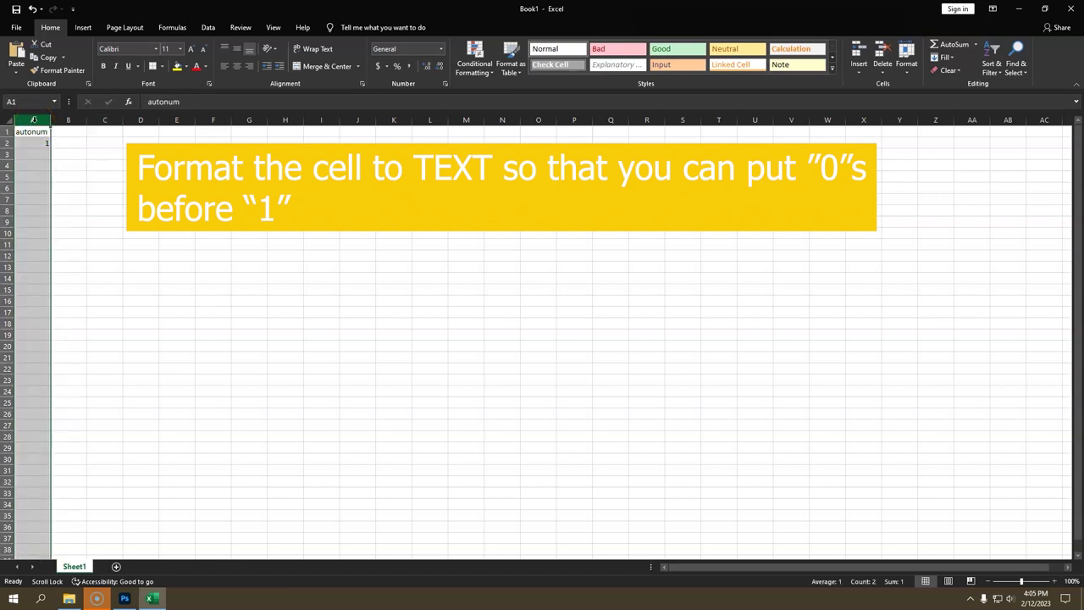
pyautogui.rightClick(34, 119)
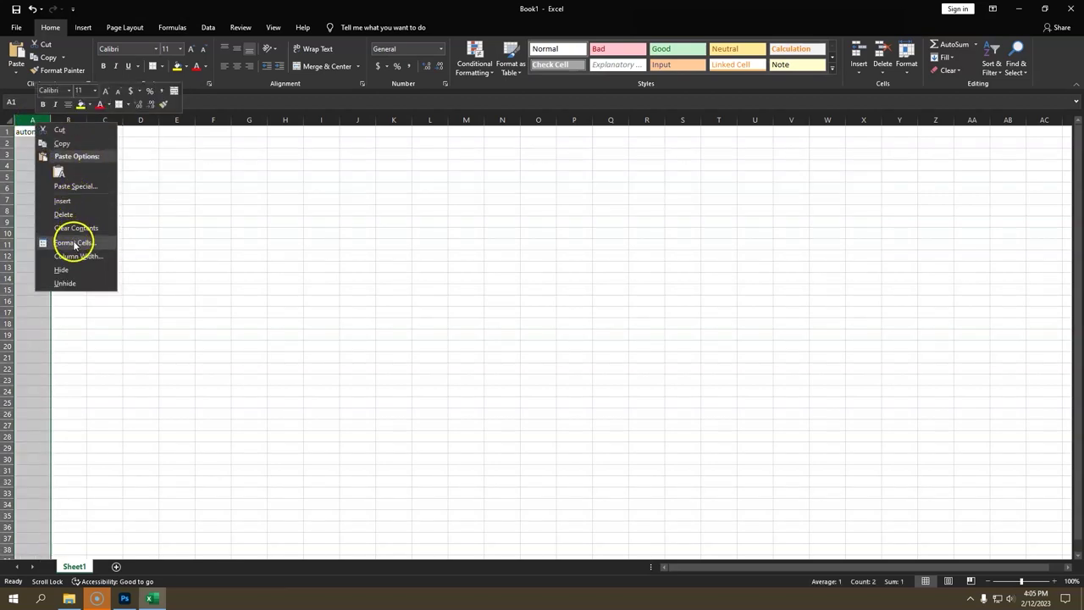
pyautogui.click(74, 243)
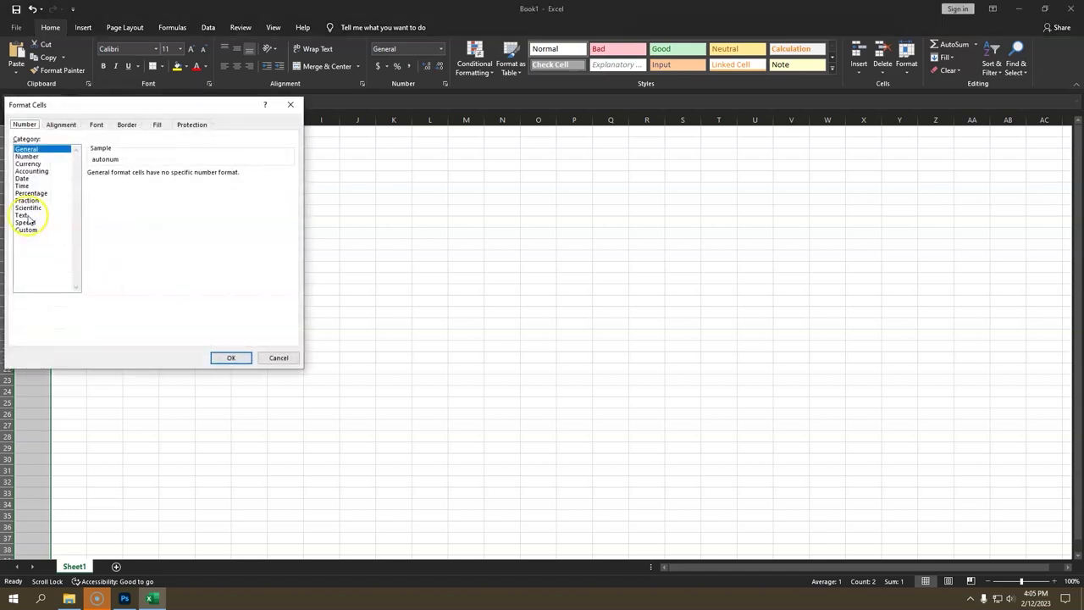
pyautogui.click(38, 215)
pyautogui.click(222, 359)
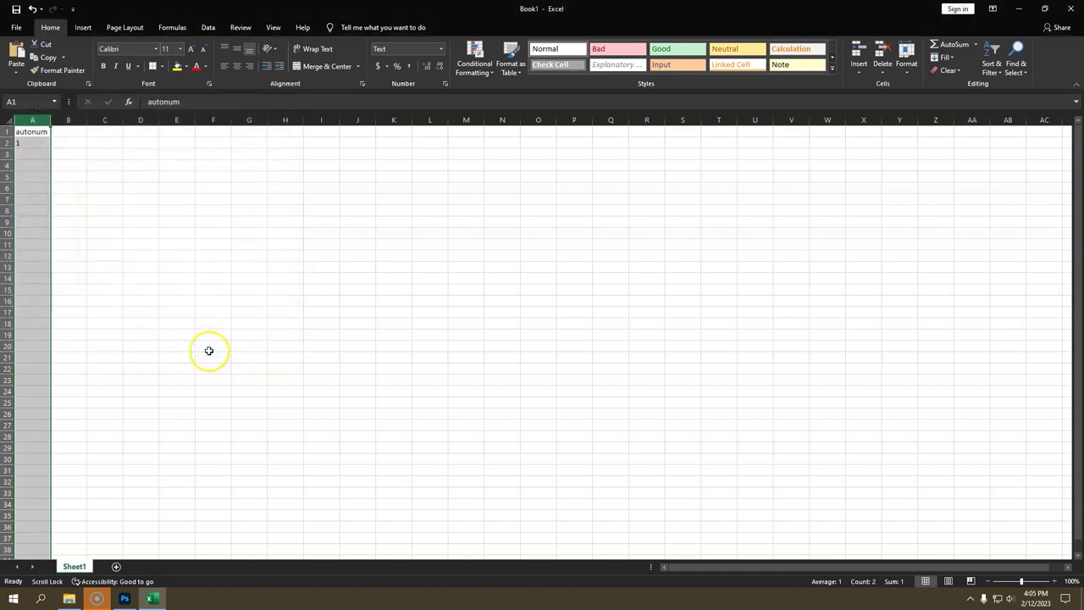
pyautogui.click(119, 199)
pyautogui.click(33, 143)
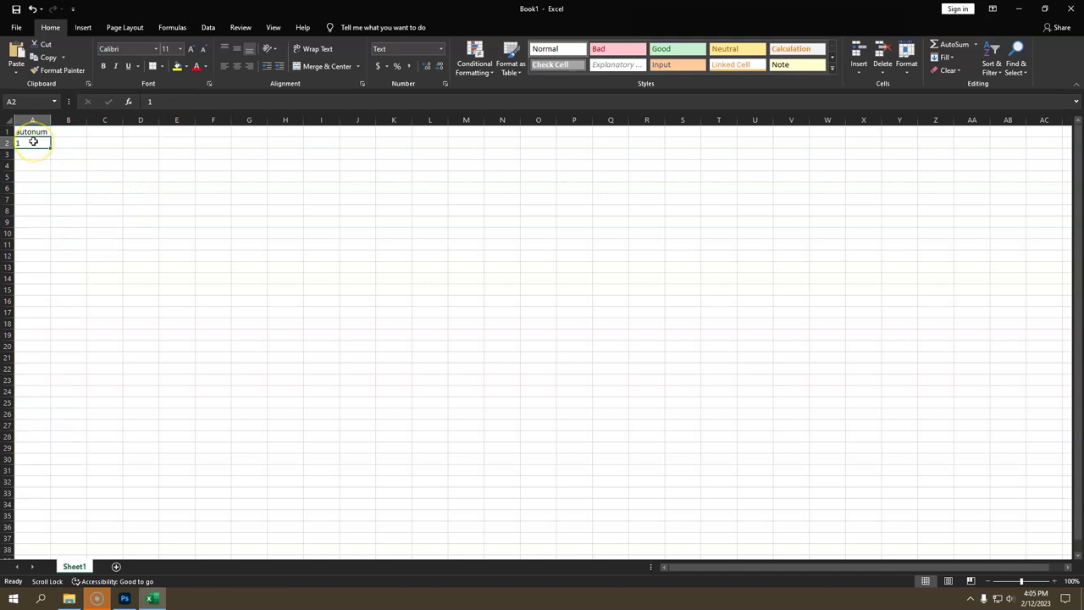
# Enter 001 in A2 and fill down to A11, giving 001 through 010.
pyautogui.write('00')
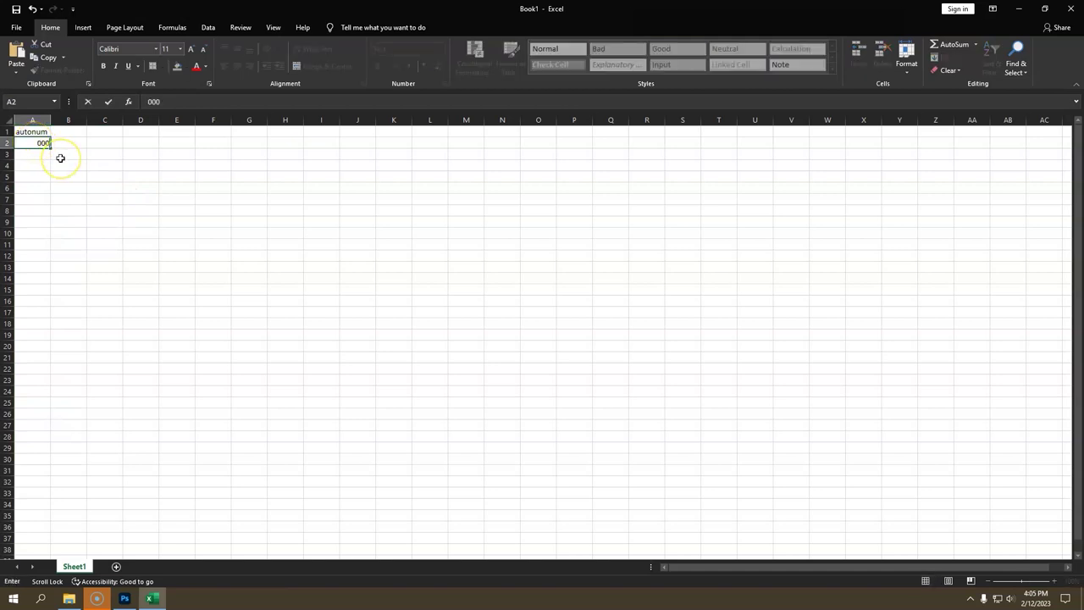
pyautogui.click(76, 184)
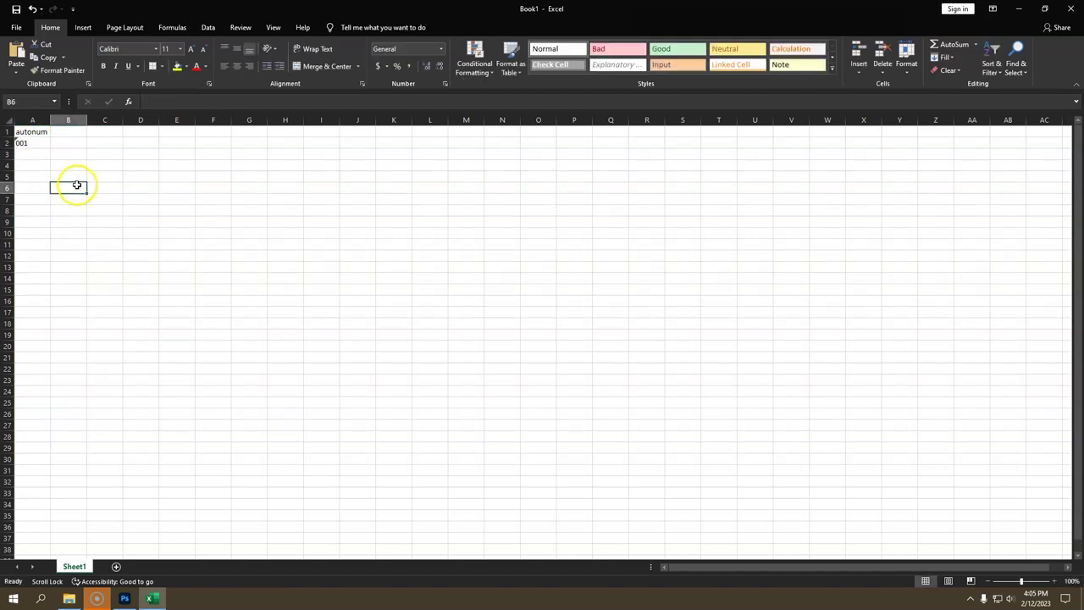
pyautogui.click(40, 143)
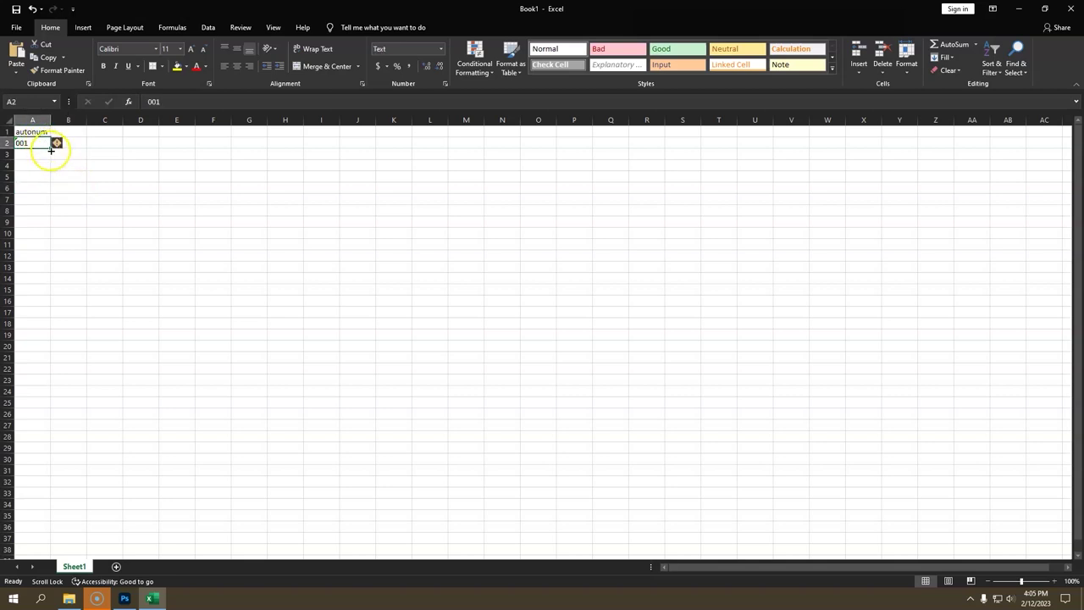
pyautogui.moveTo(50, 147)
pyautogui.mouseDown()
pyautogui.moveTo(43, 275)
pyautogui.moveTo(45, 263)
pyautogui.mouseUp()
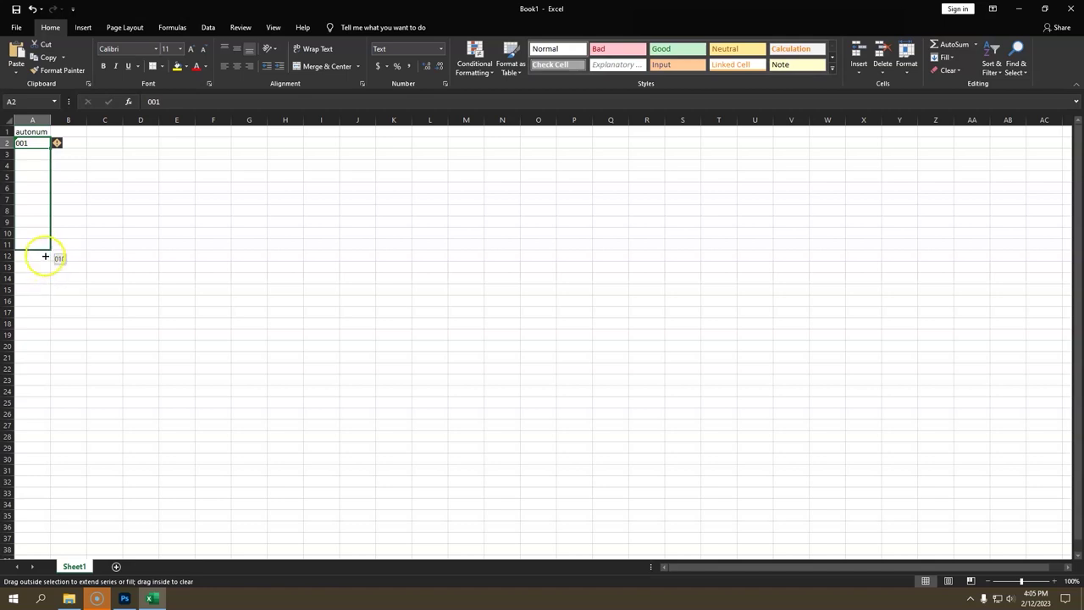
pyautogui.moveTo(44, 254); pyautogui.dragTo(45, 255)
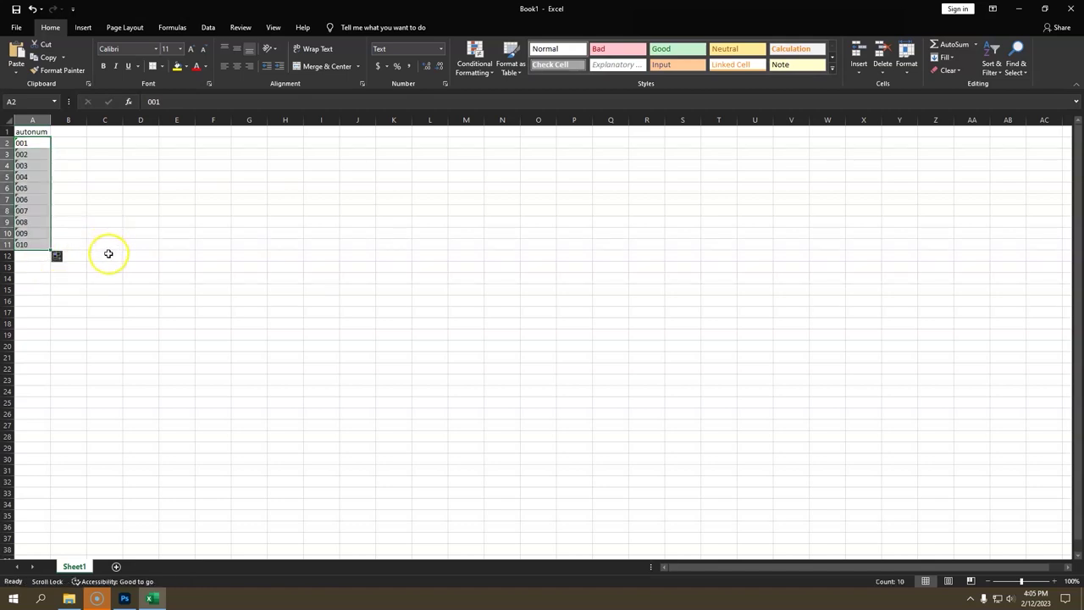
pyautogui.click(108, 254)
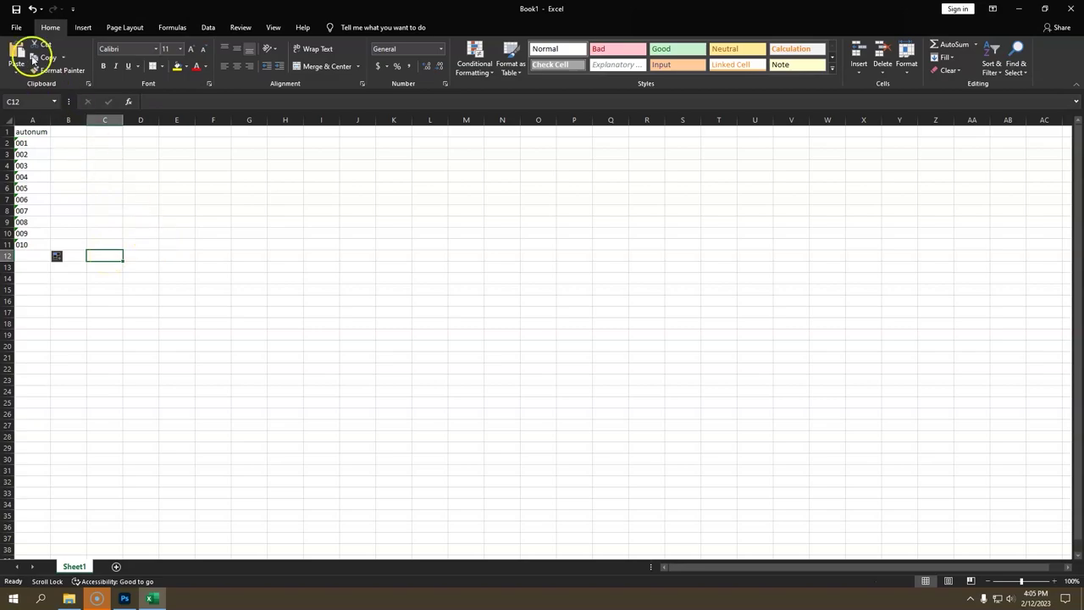
# Save the numbered list to the Desktop as autonum in CSV (MS-DOS) format, then quit Excel.
pyautogui.click(16, 27)
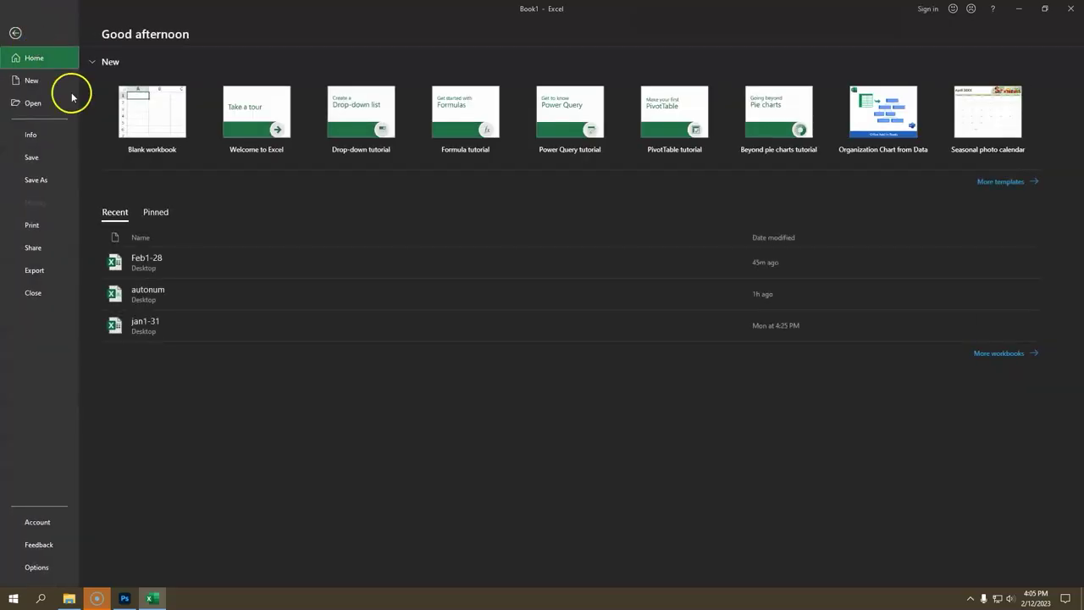
pyautogui.click(41, 180)
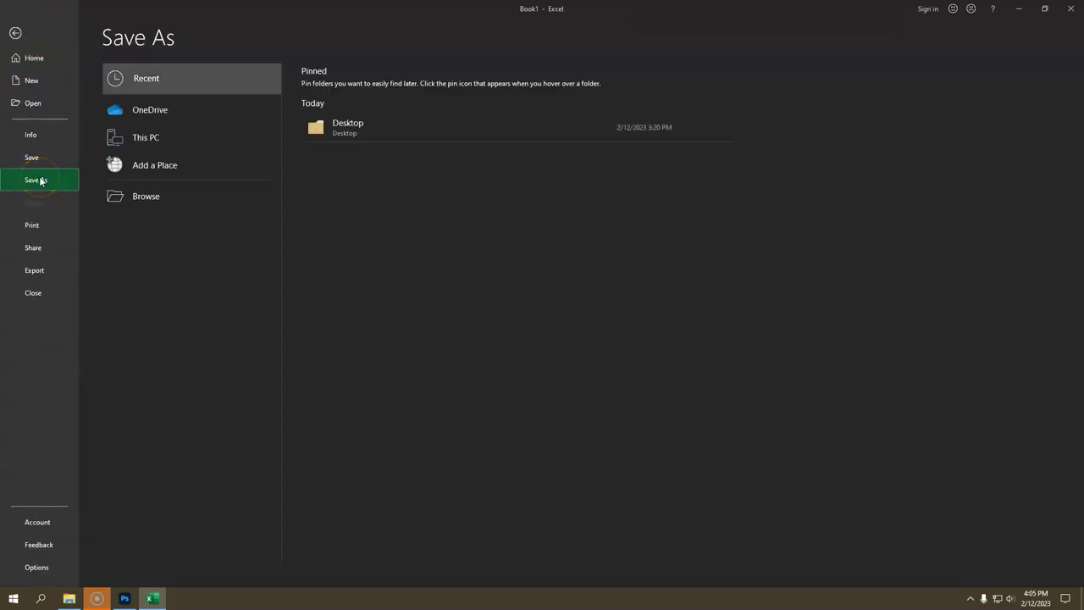
pyautogui.click(380, 133)
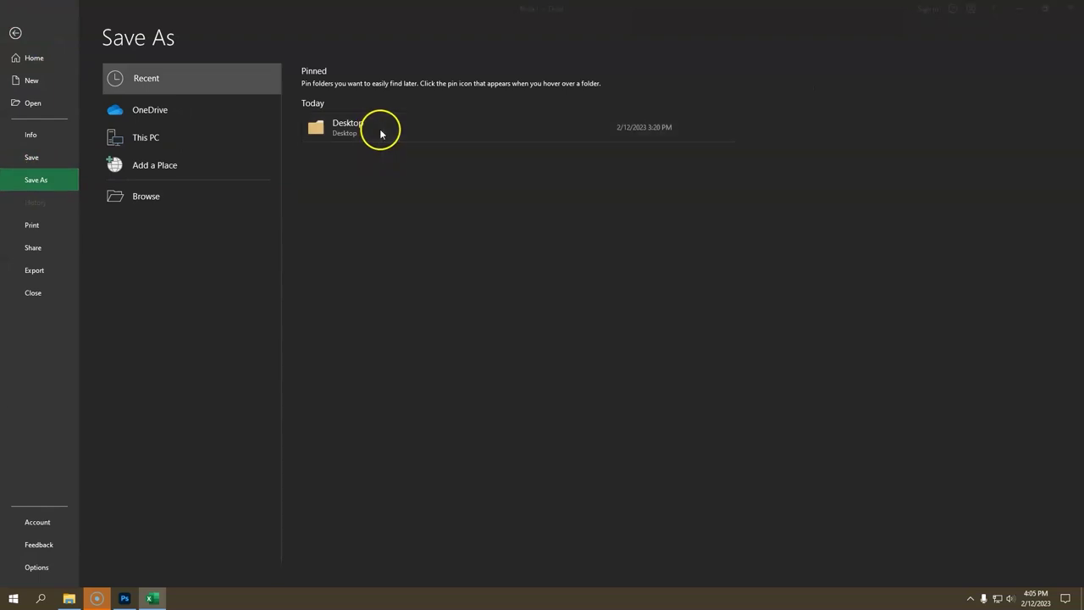
pyautogui.click(45, 98)
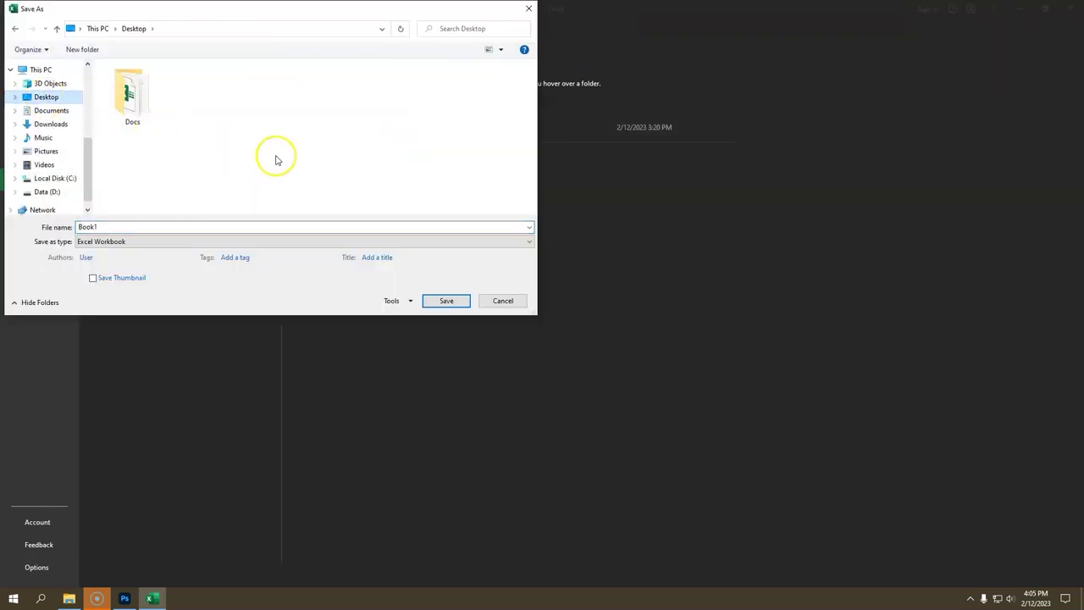
pyautogui.doubleClick(129, 226)
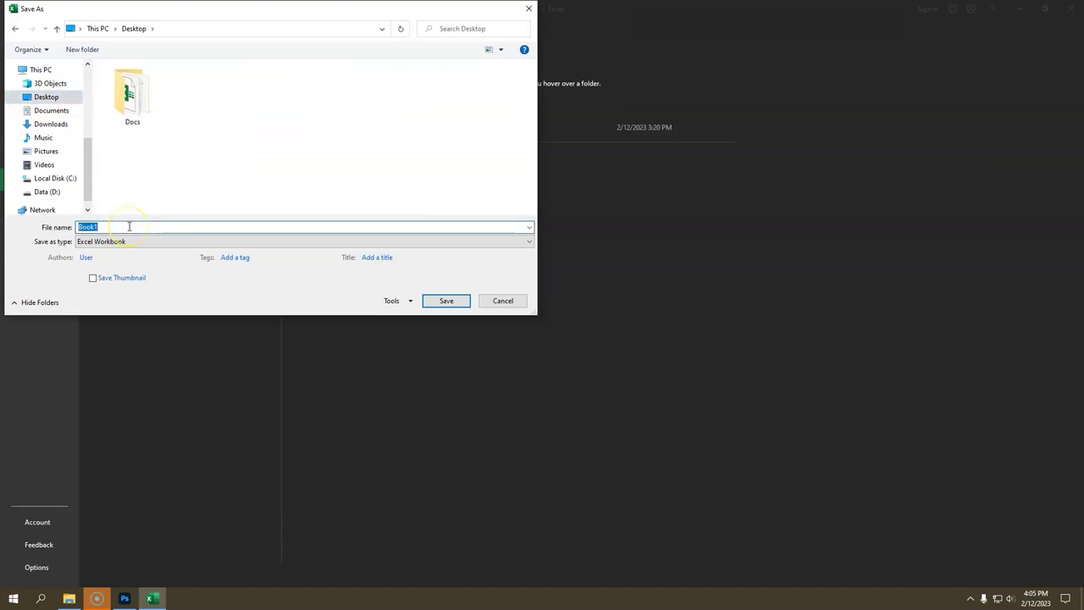
pyautogui.write('a')
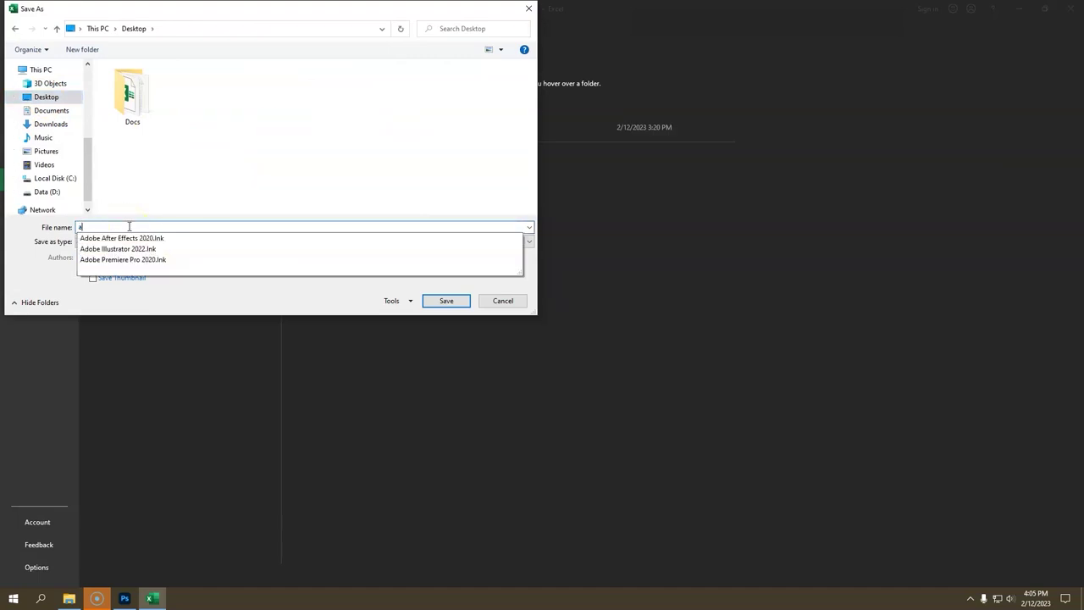
pyautogui.write('utonum')
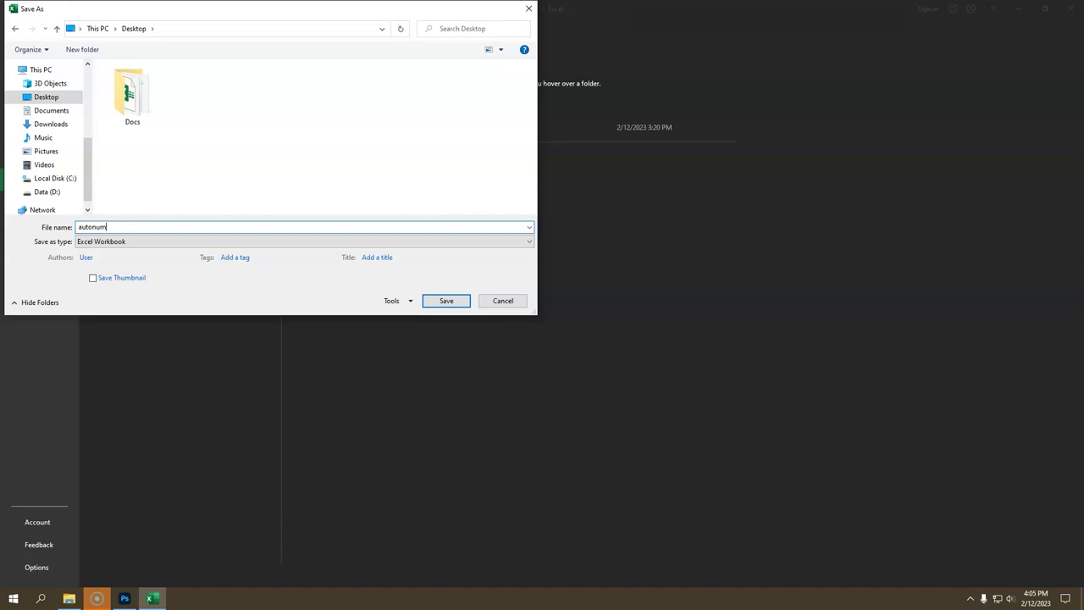
pyautogui.click(385, 242)
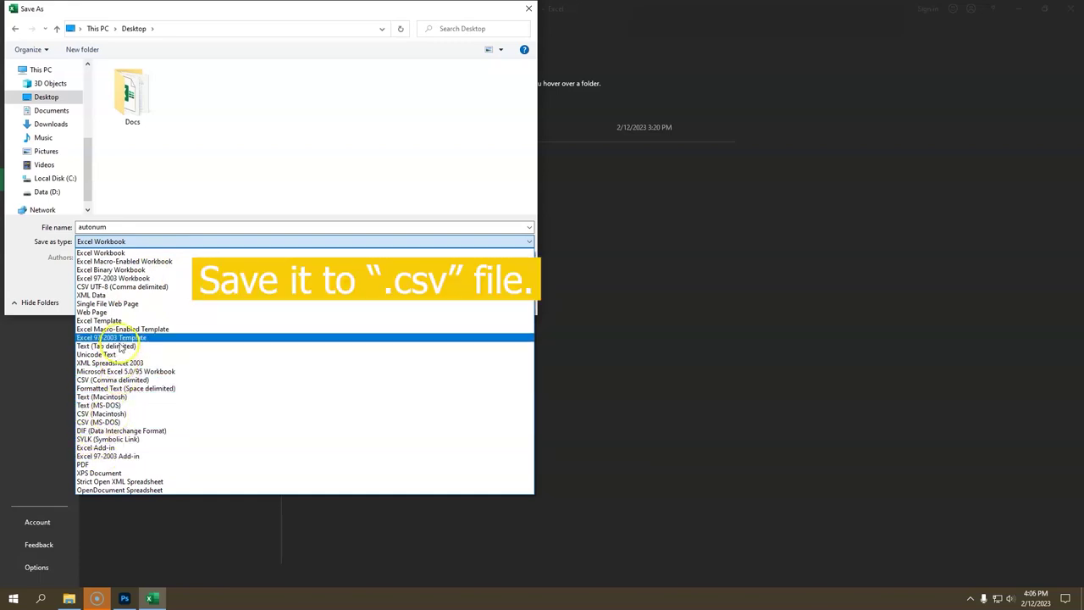
pyautogui.click(113, 421)
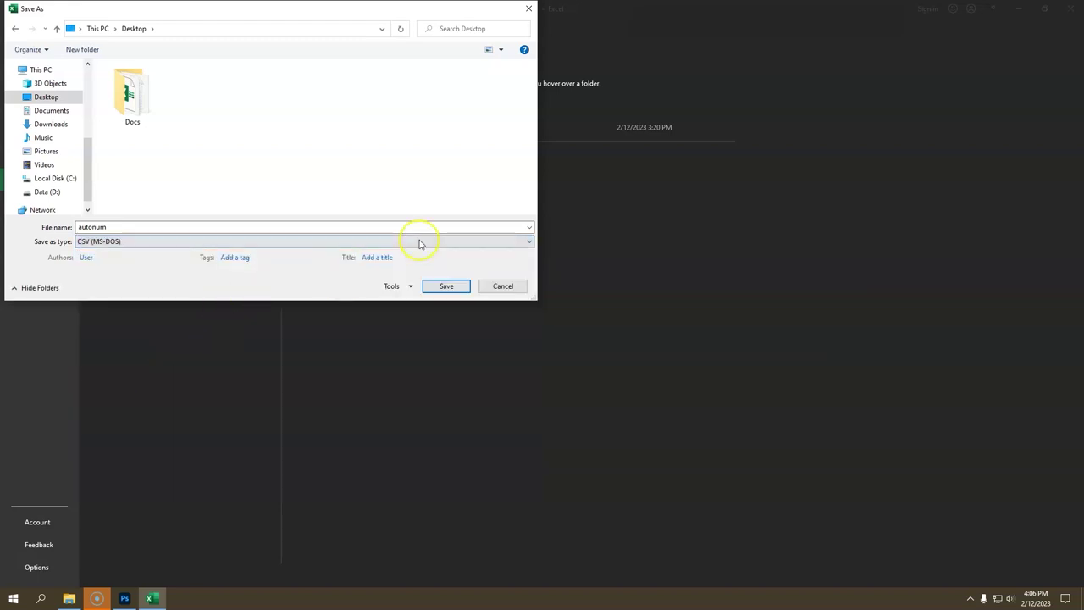
pyautogui.click(447, 286)
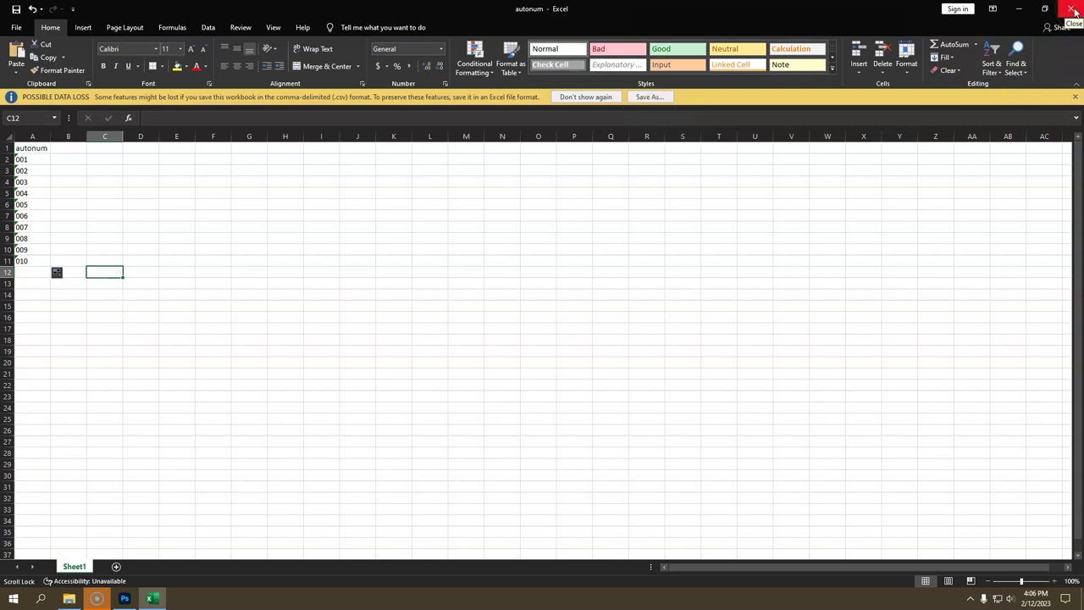
pyautogui.click(1075, 10)
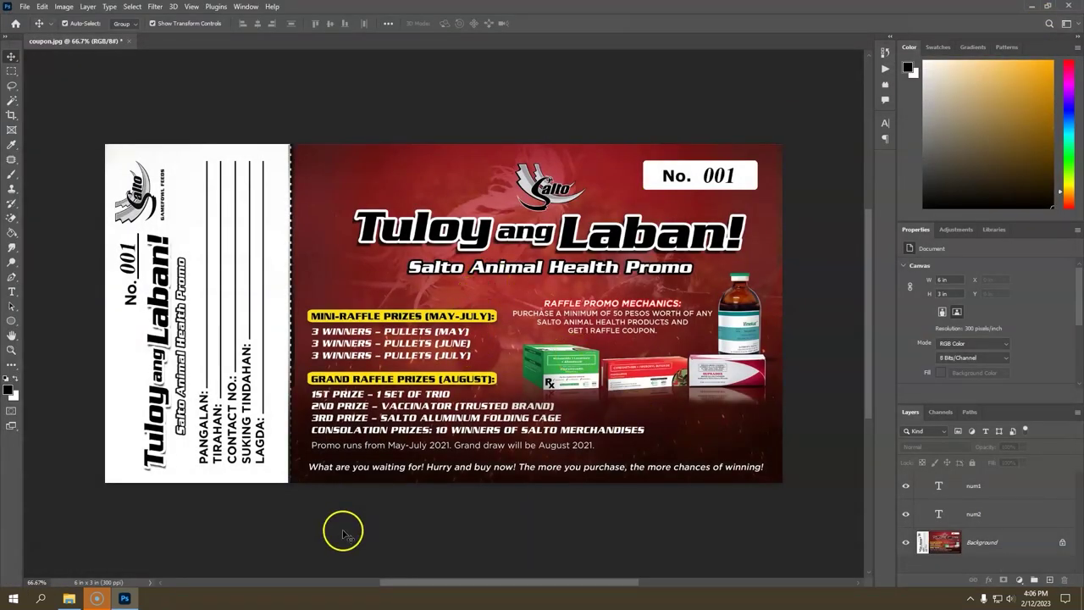
# Back in Photoshop, load the Desktop autonum CSV file into the coupon's variable data sets.
pyautogui.press('super+d')
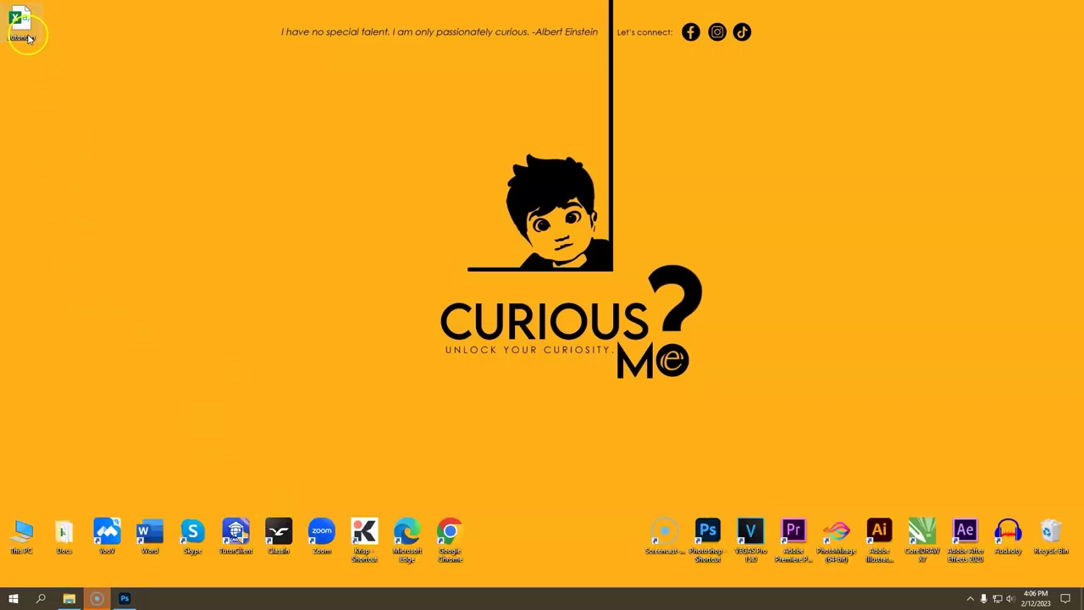
pyautogui.click(124, 598)
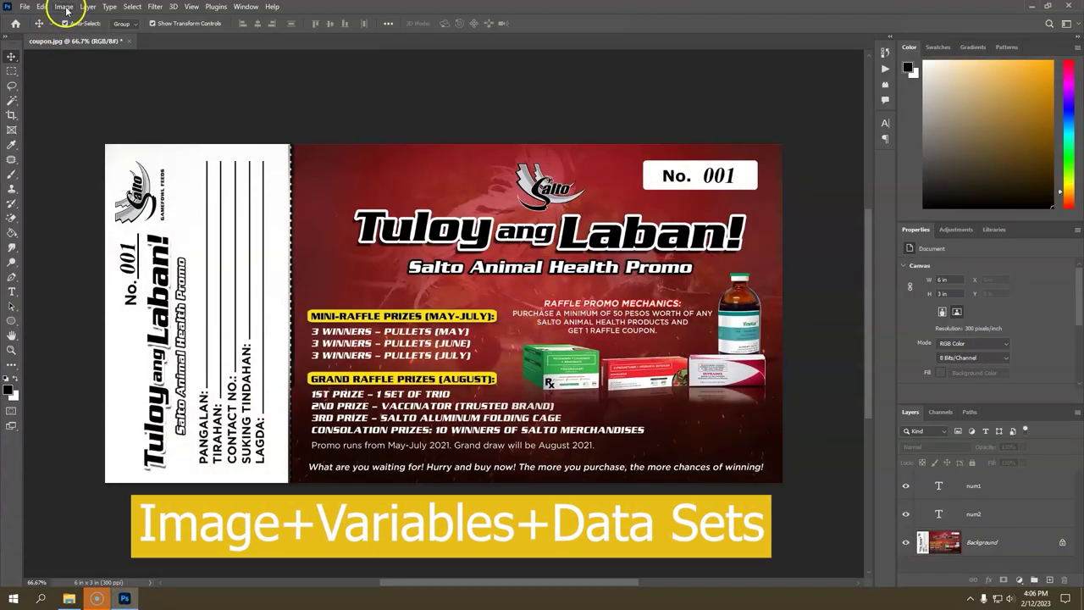
pyautogui.click(64, 7)
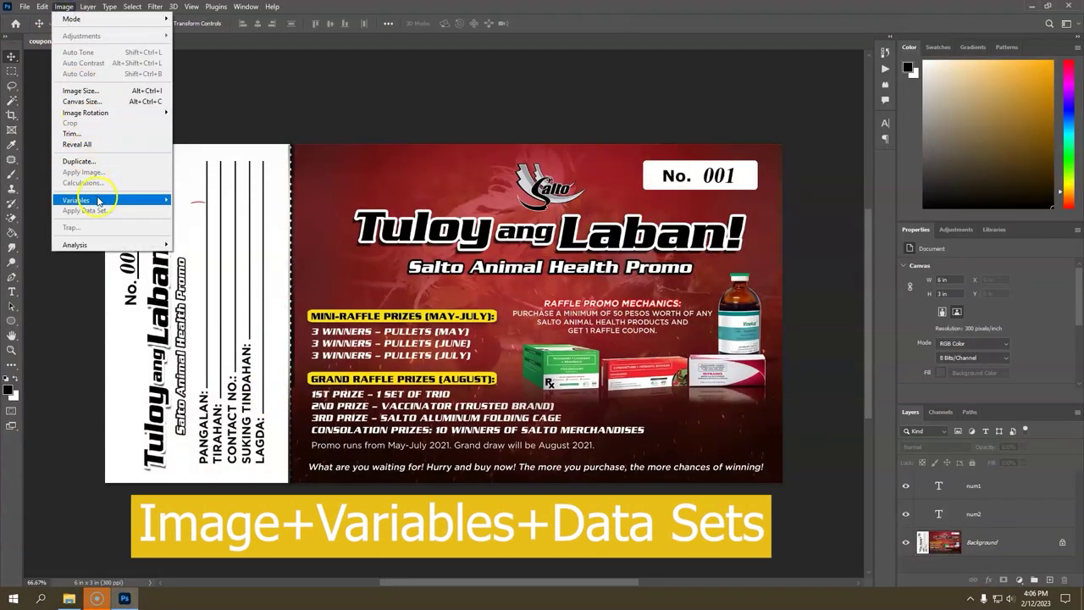
pyautogui.moveTo(78, 200)
pyautogui.click(191, 211)
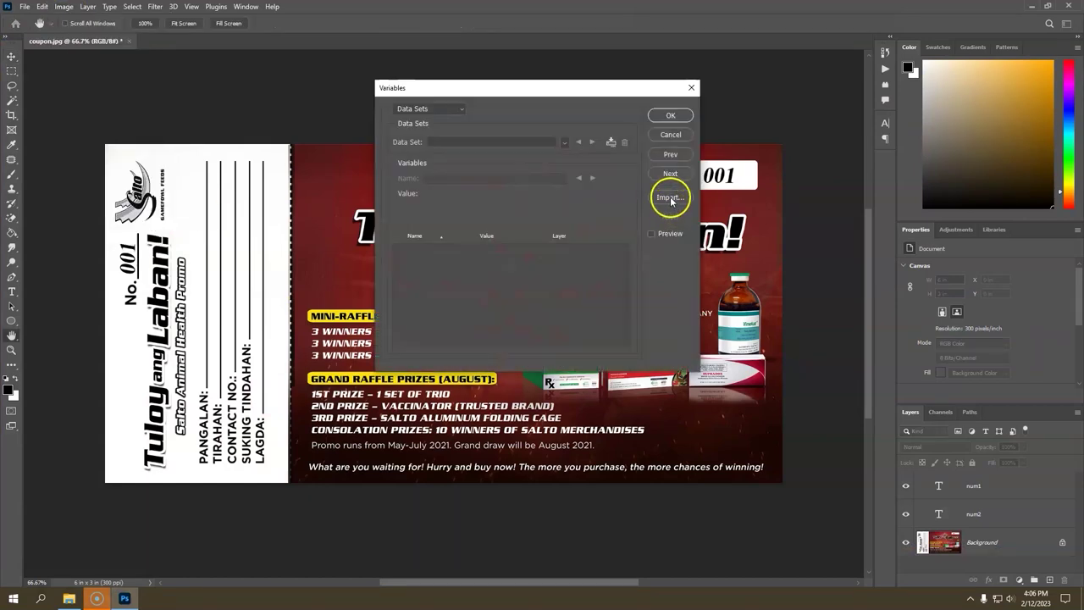
pyautogui.click(670, 199)
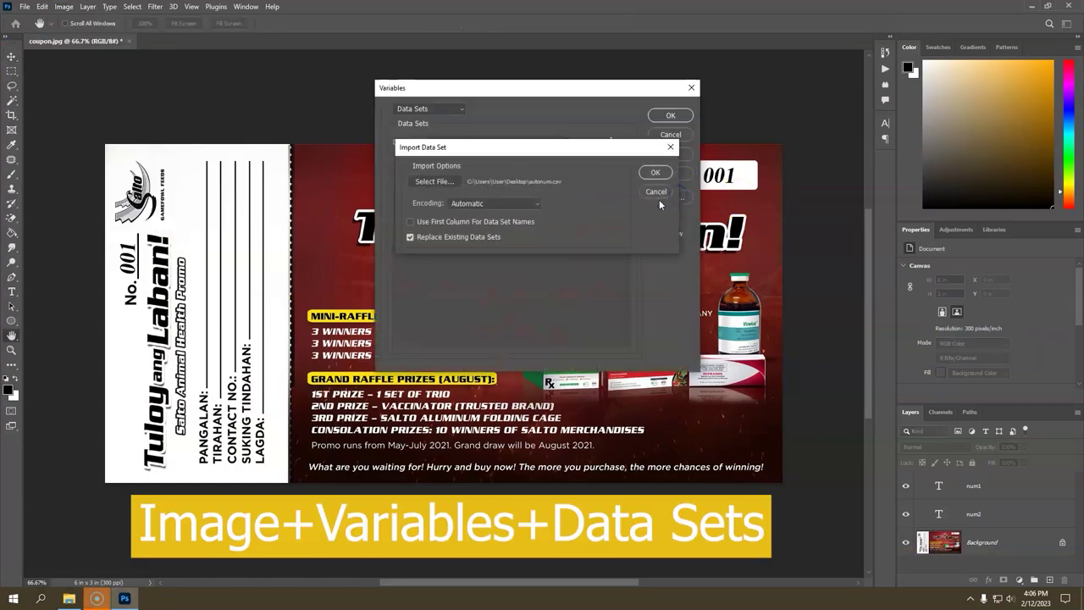
pyautogui.click(441, 183)
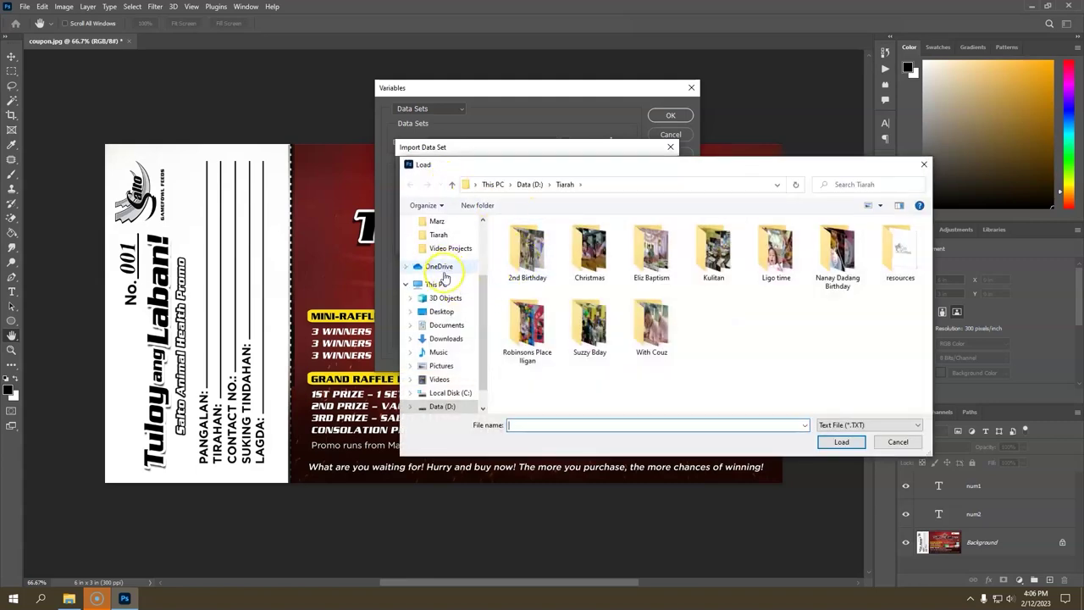
pyautogui.moveTo(442, 312)
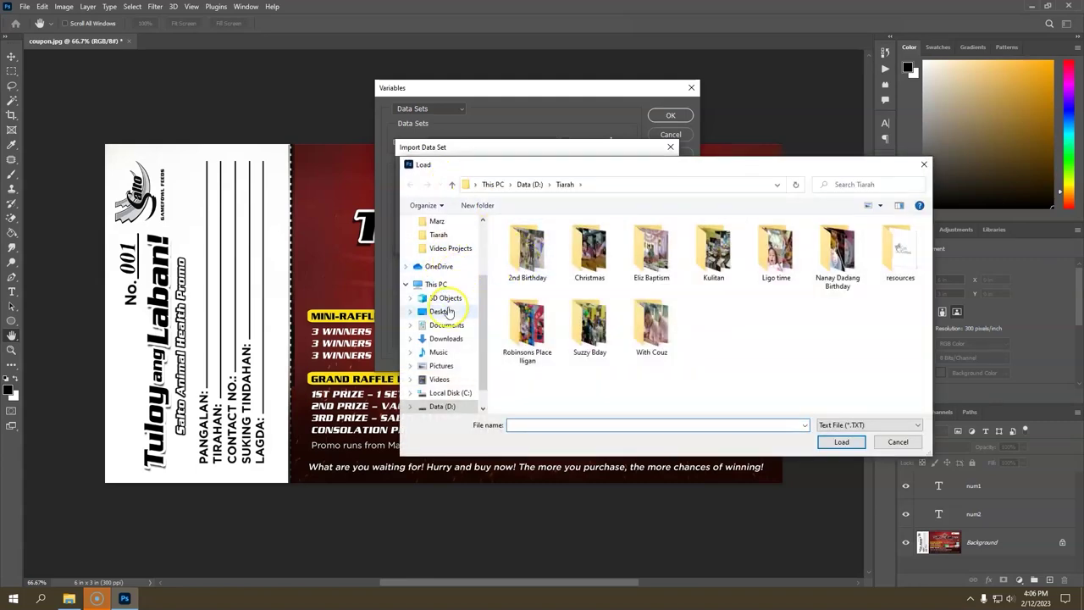
pyautogui.click(441, 312)
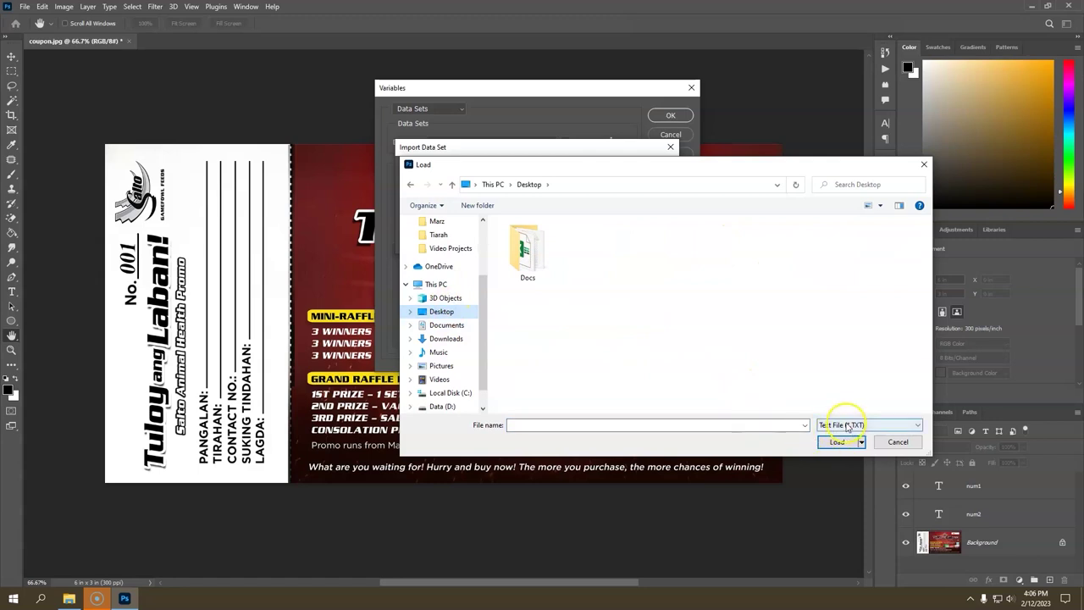
pyautogui.click(875, 426)
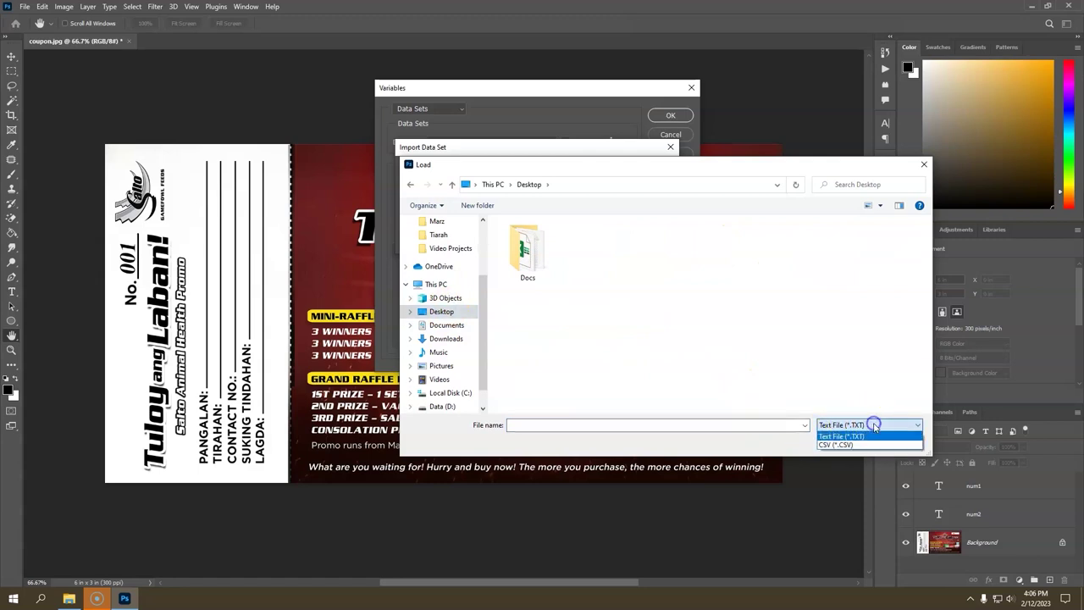
pyautogui.click(848, 446)
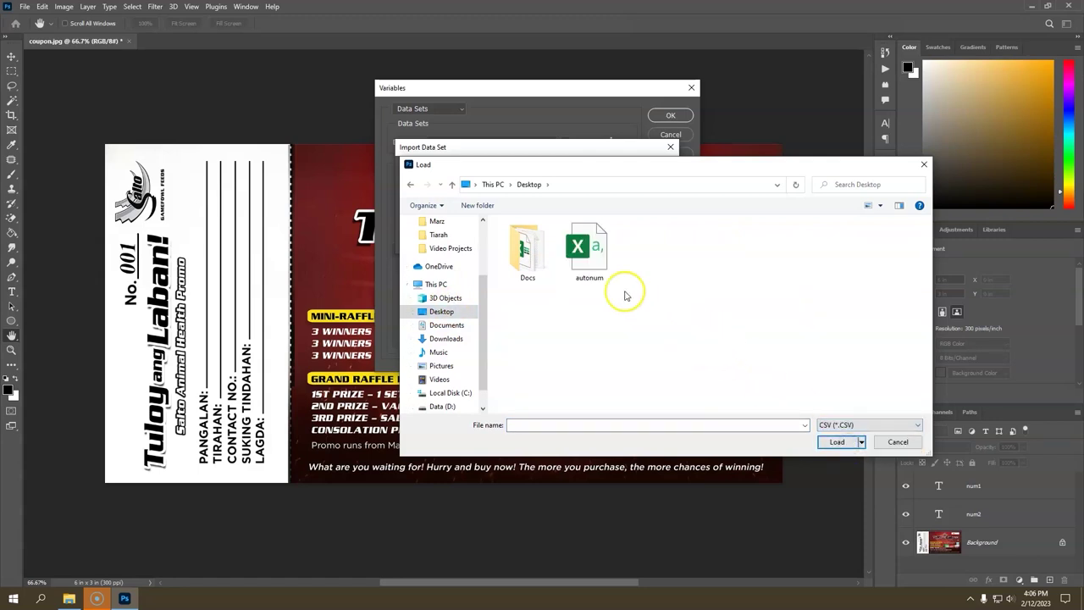
pyautogui.click(590, 246)
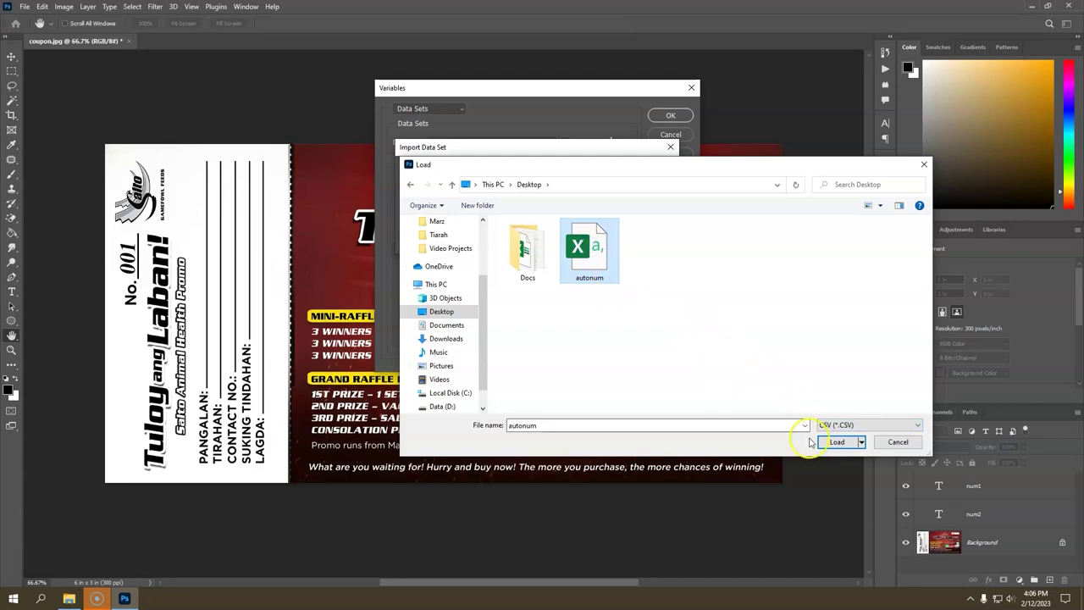
pyautogui.click(836, 441)
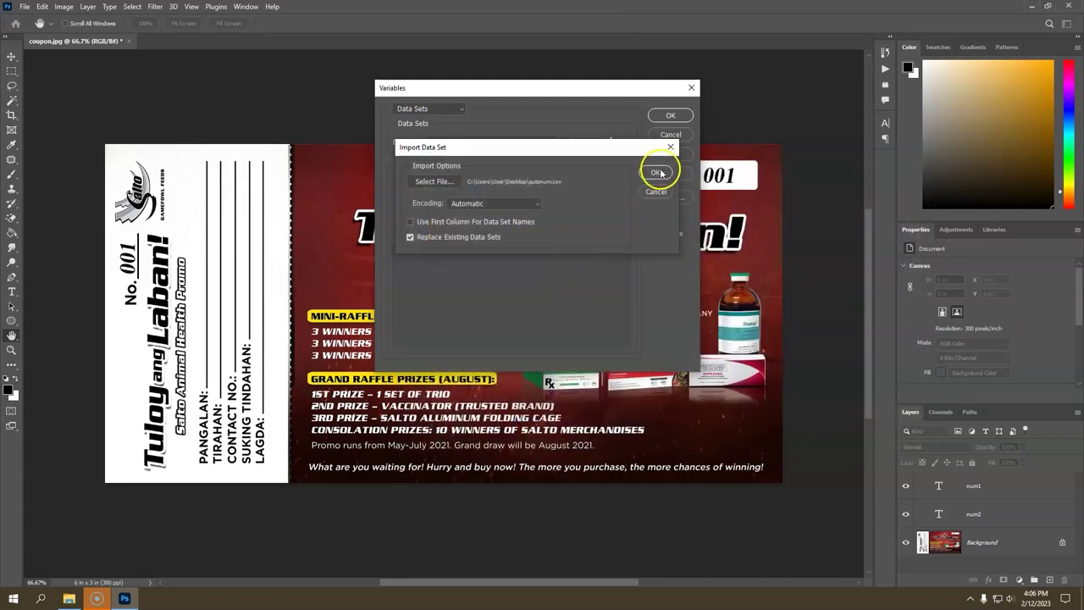
# Confirm the import, review Data Set 1 through Data Set 10, and accept the variables.
pyautogui.click(654, 172)
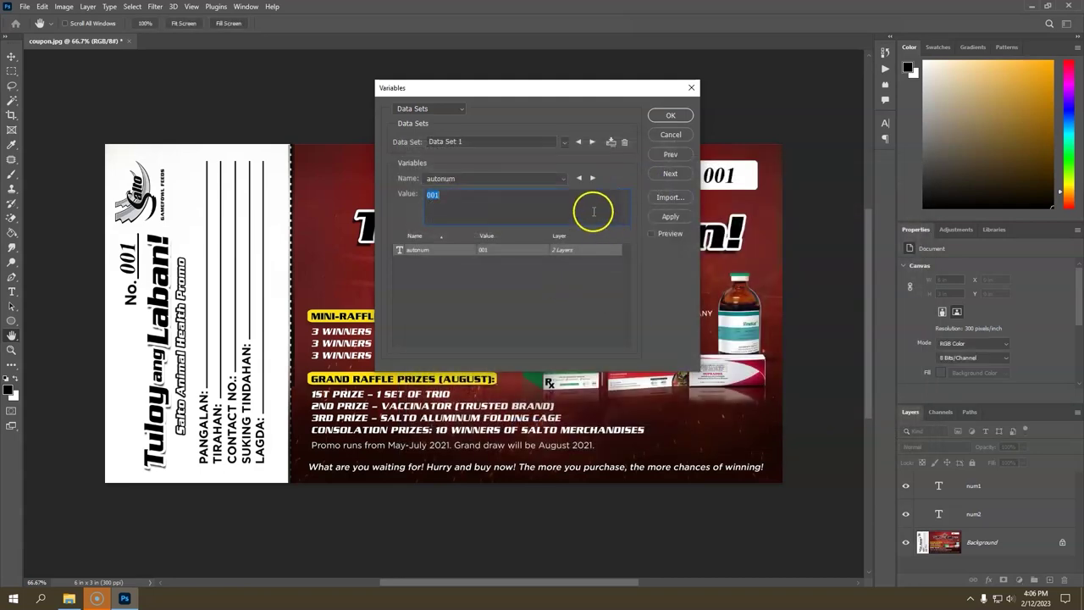
pyautogui.click(563, 179)
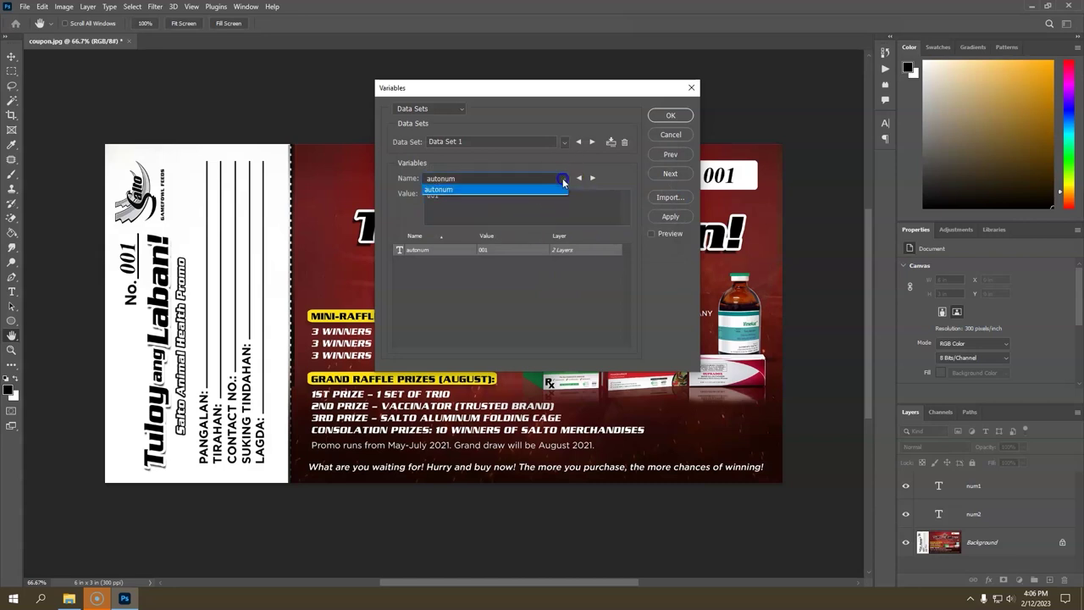
pyautogui.click(563, 180)
pyautogui.click(565, 143)
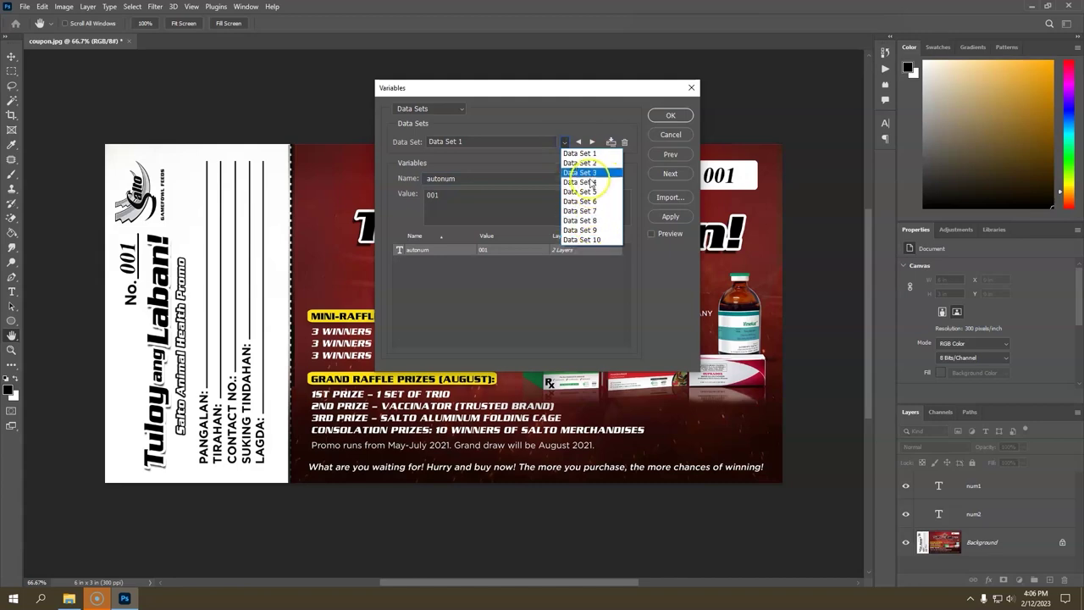
pyautogui.click(566, 144)
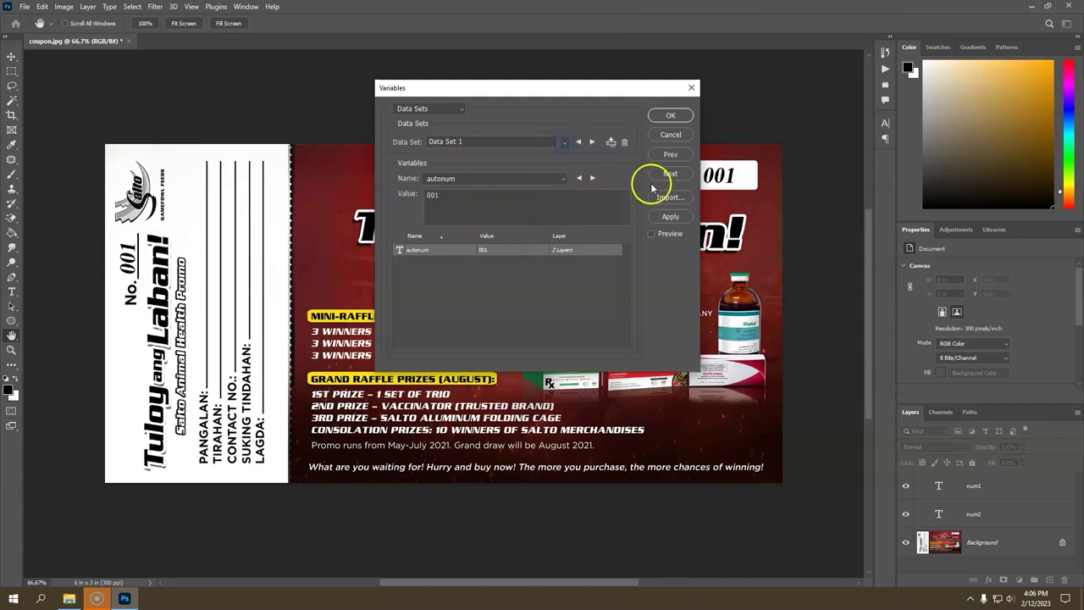
pyautogui.click(670, 115)
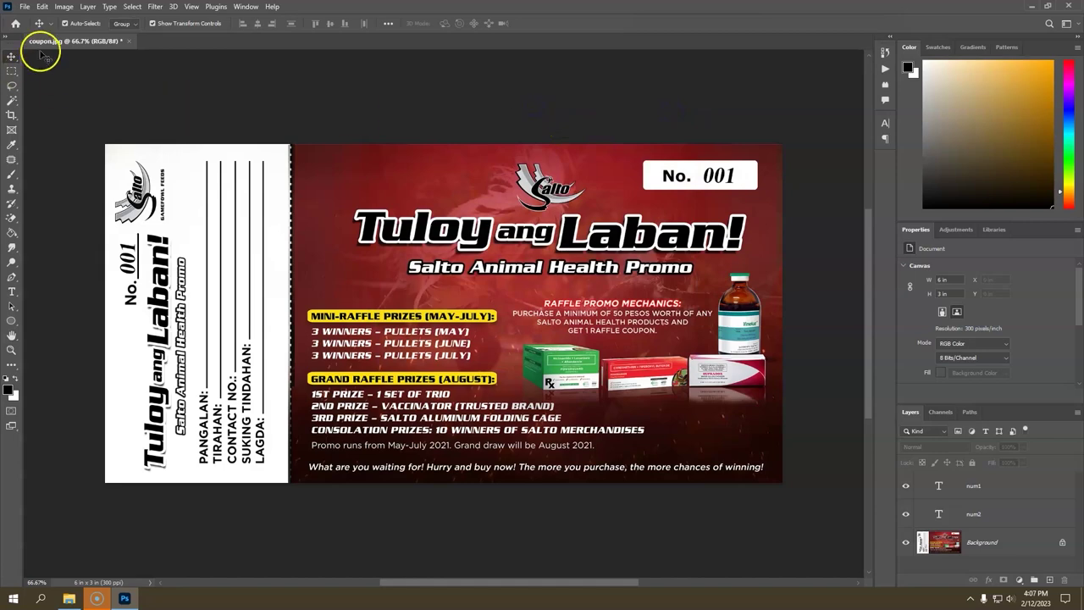
# Export all ten data sets as PSD files into a newly created Desktop folder named PSD.
pyautogui.click(24, 8)
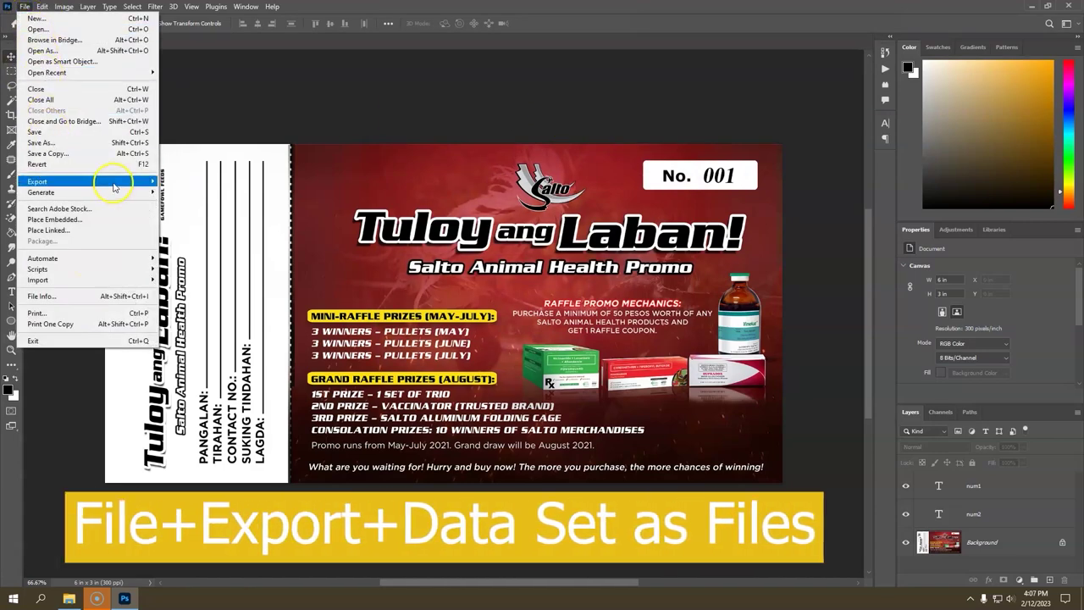
pyautogui.moveTo(37, 181)
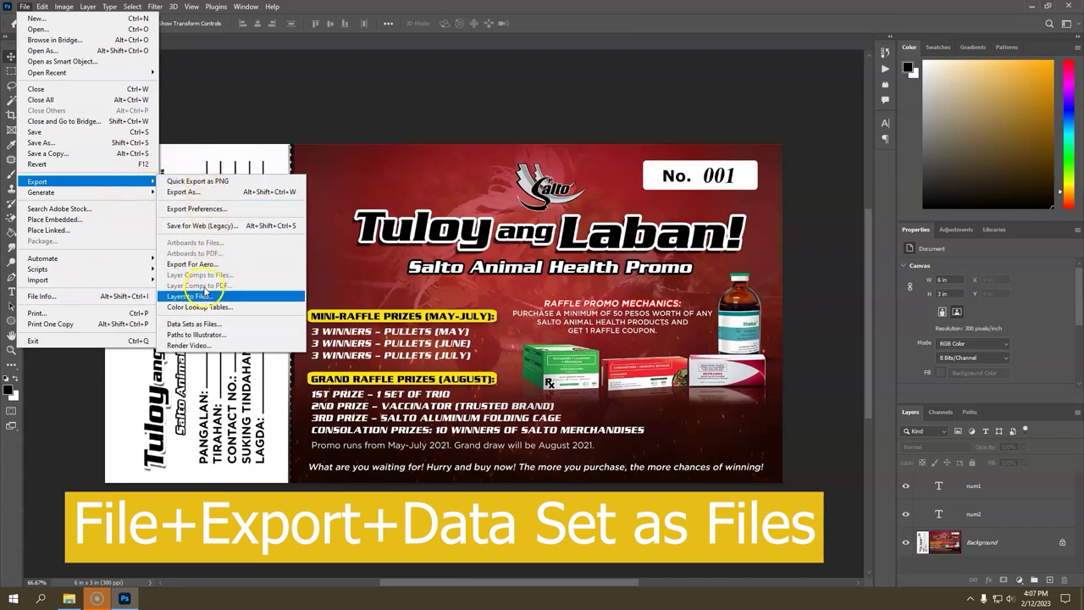
pyautogui.click(227, 326)
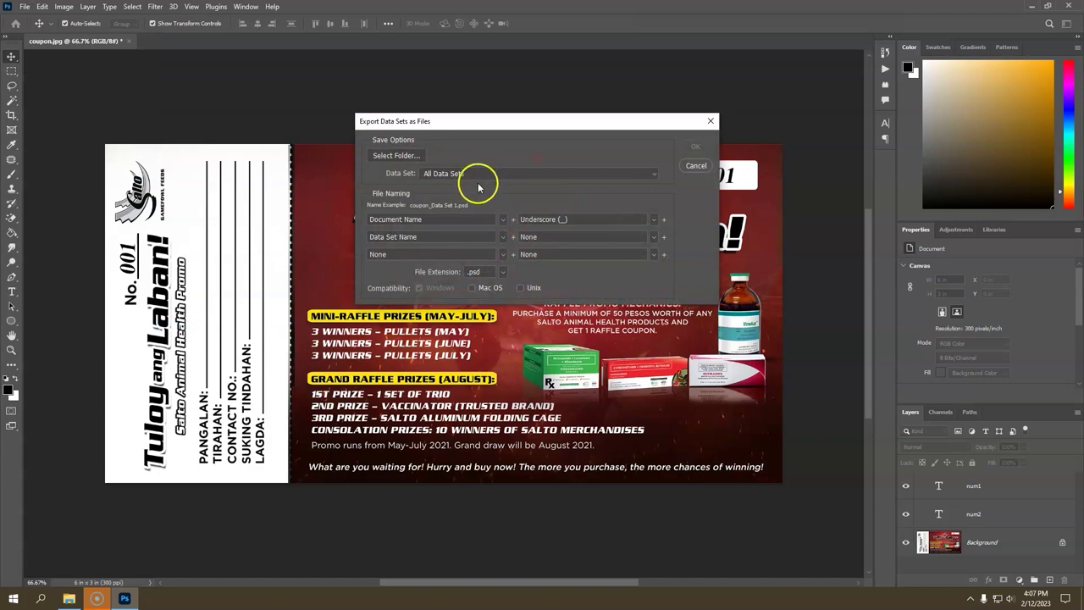
pyautogui.click(404, 155)
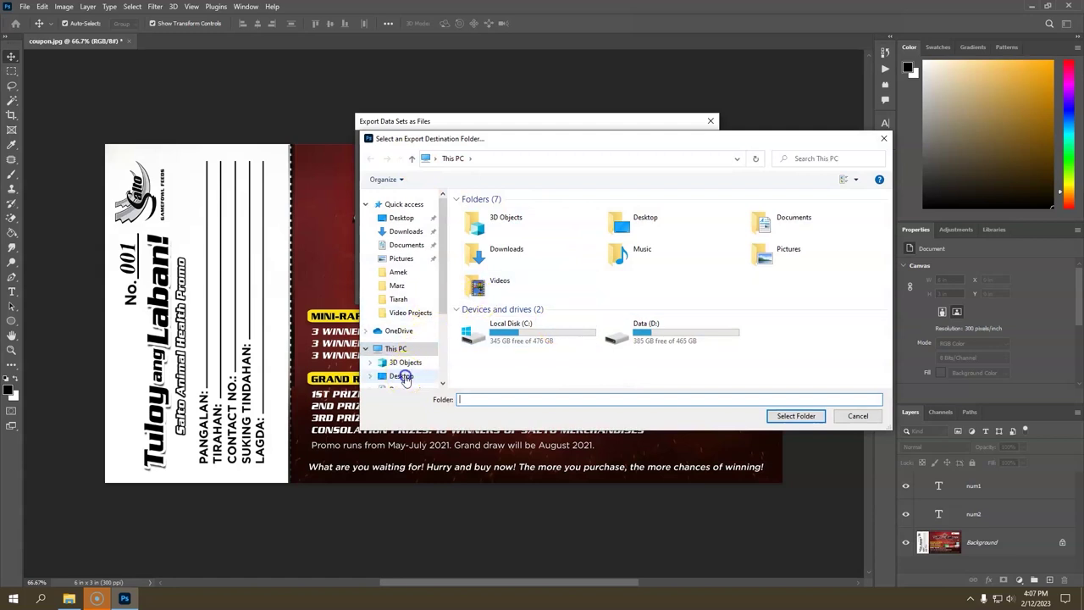
pyautogui.click(403, 377)
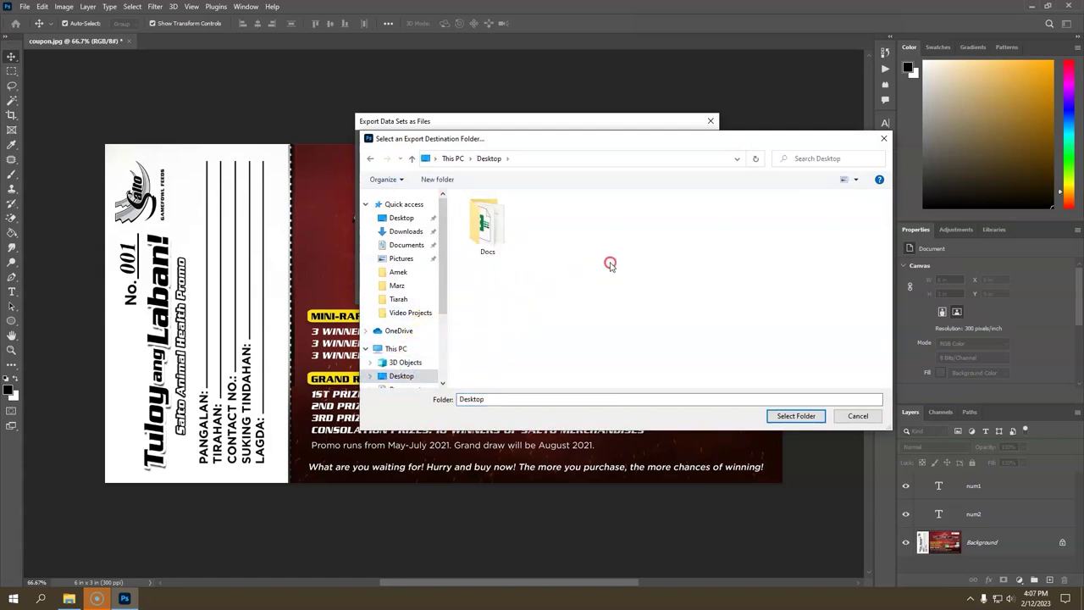
pyautogui.rightClick(610, 264)
pyautogui.moveTo(644, 382)
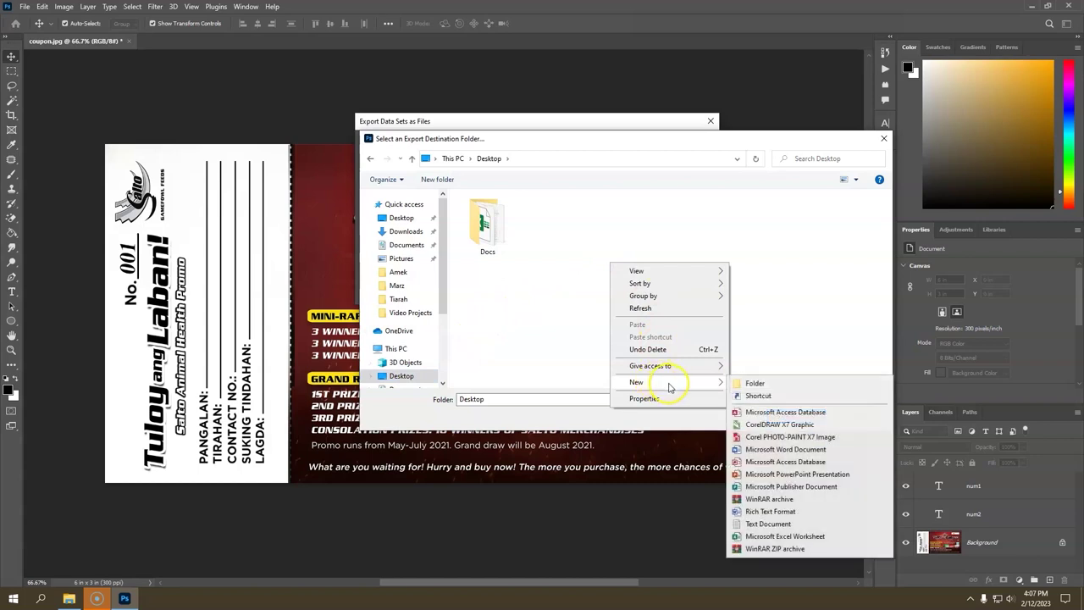
pyautogui.click(752, 382)
pyautogui.write('PS')
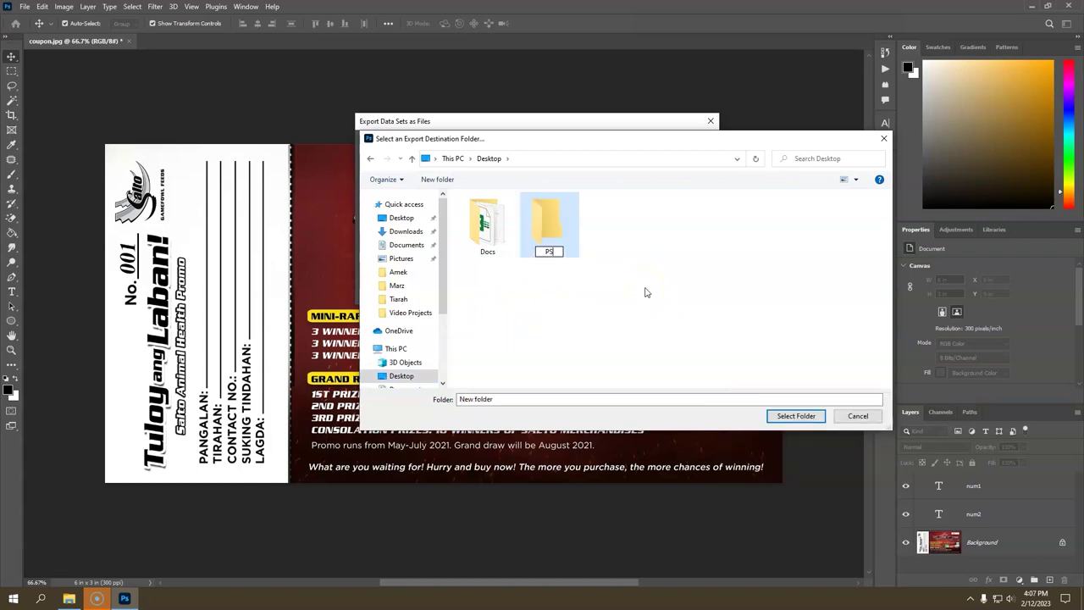
pyautogui.write('D')
pyautogui.click(551, 225)
pyautogui.click(800, 416)
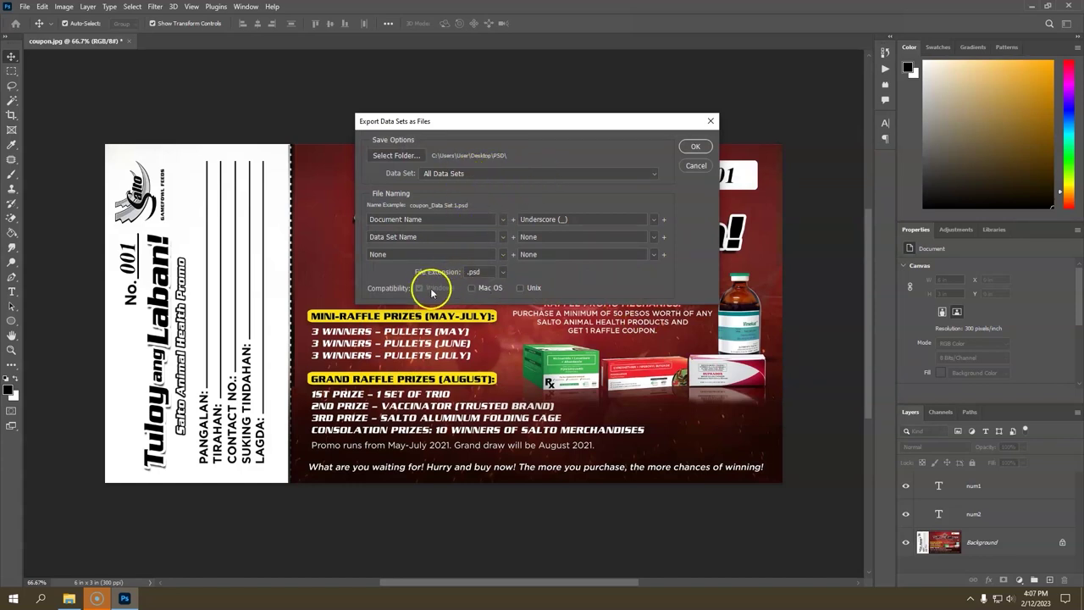
pyautogui.click(695, 149)
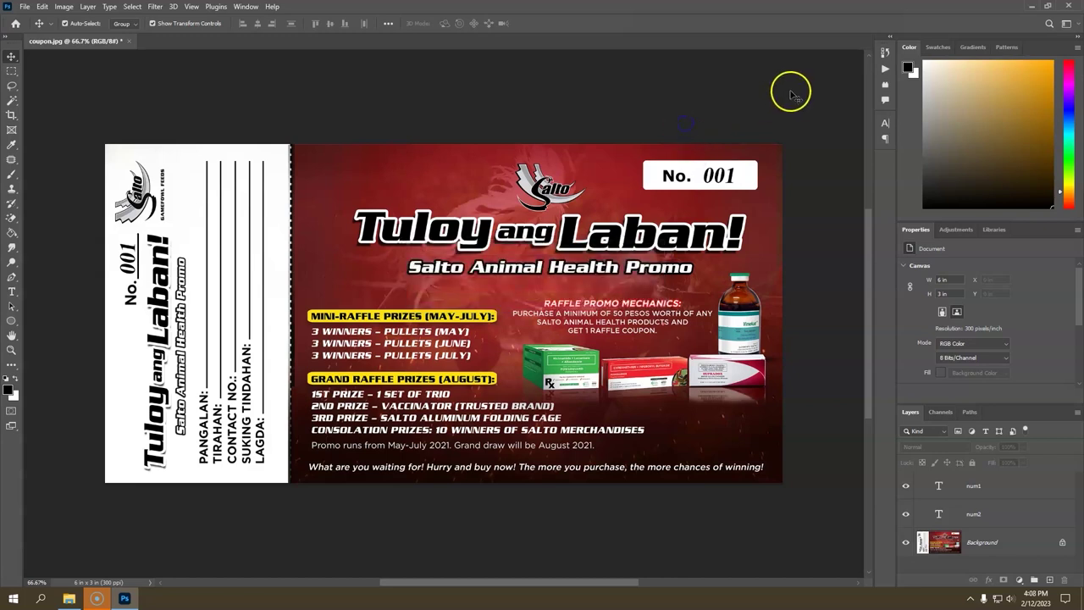
# Open the Desktop PSD folder in File Explorer and select coupon_Data Set 10.
pyautogui.press('super+d')
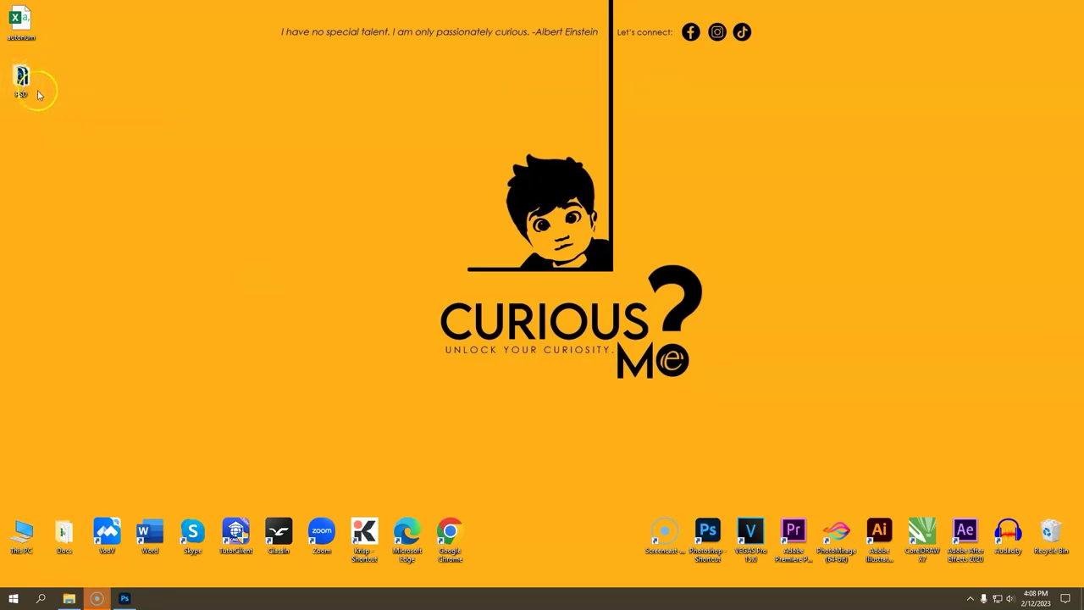
pyautogui.click(21, 85)
pyautogui.doubleClick(21, 84)
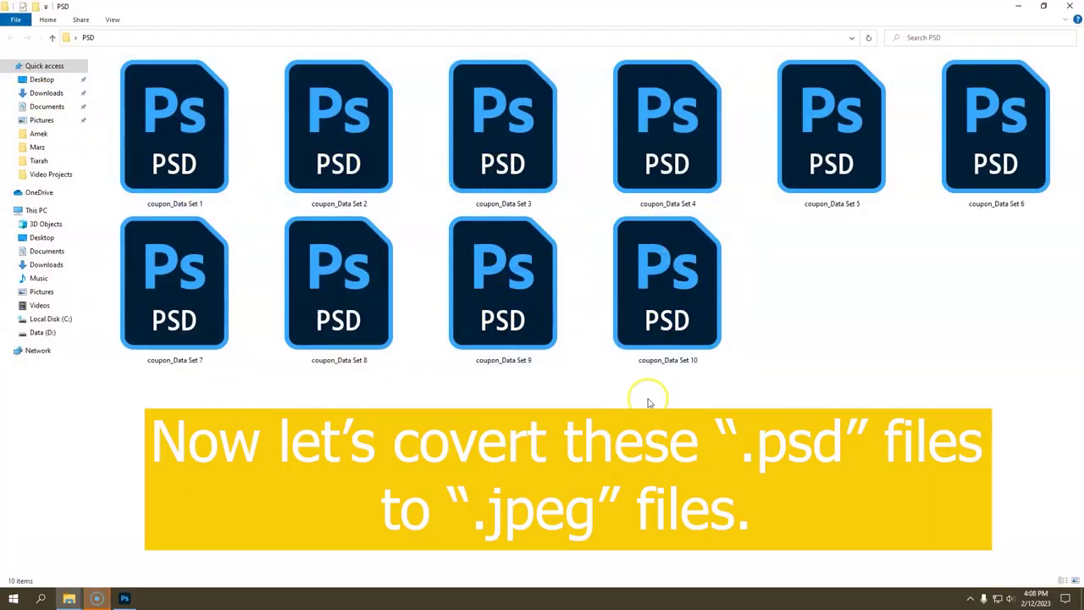
pyautogui.click(683, 280)
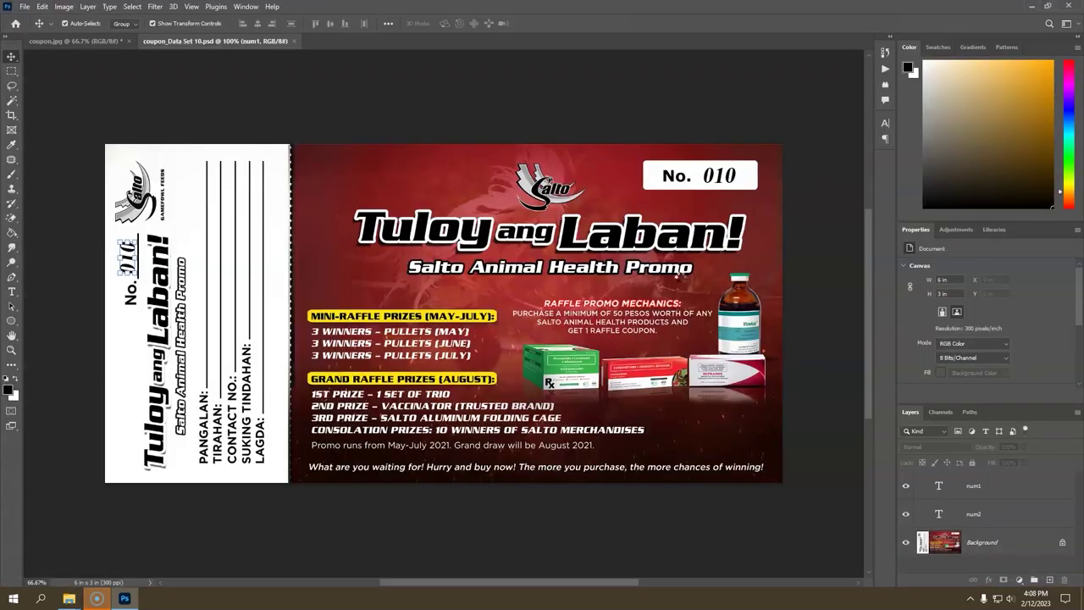
# Confirm coupon_Data Set 10 shows 010, close it, and bring up File > Scripts.
pyautogui.click(735, 181)
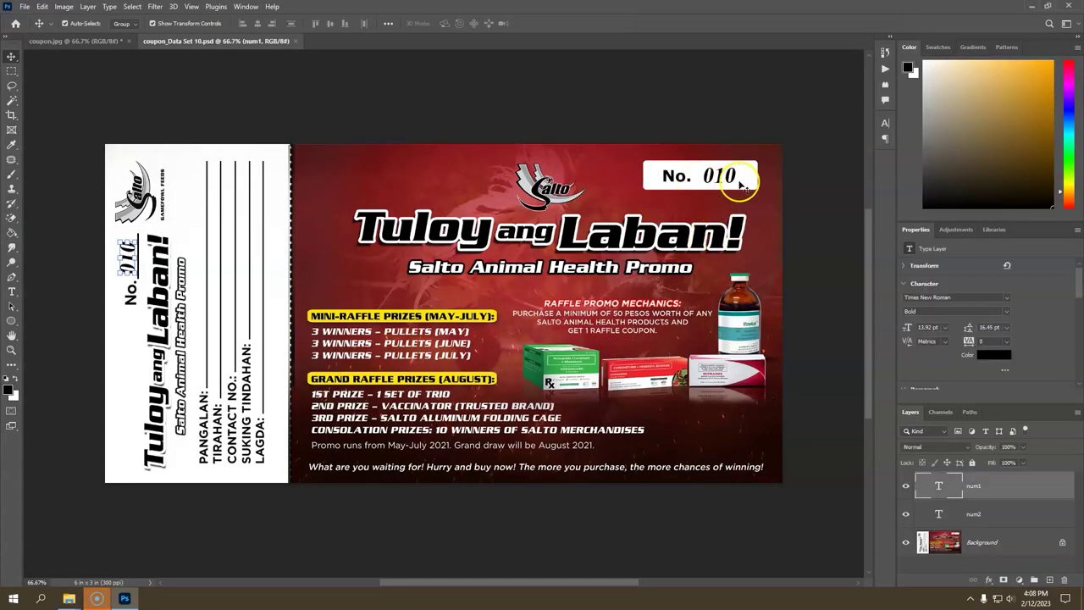
pyautogui.click(297, 42)
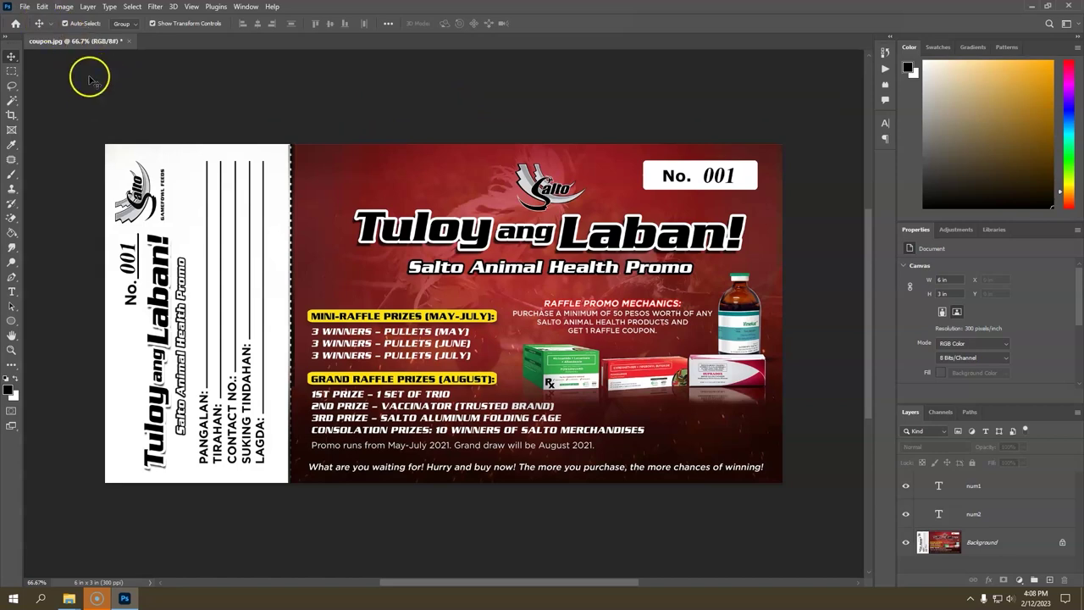
pyautogui.click(25, 6)
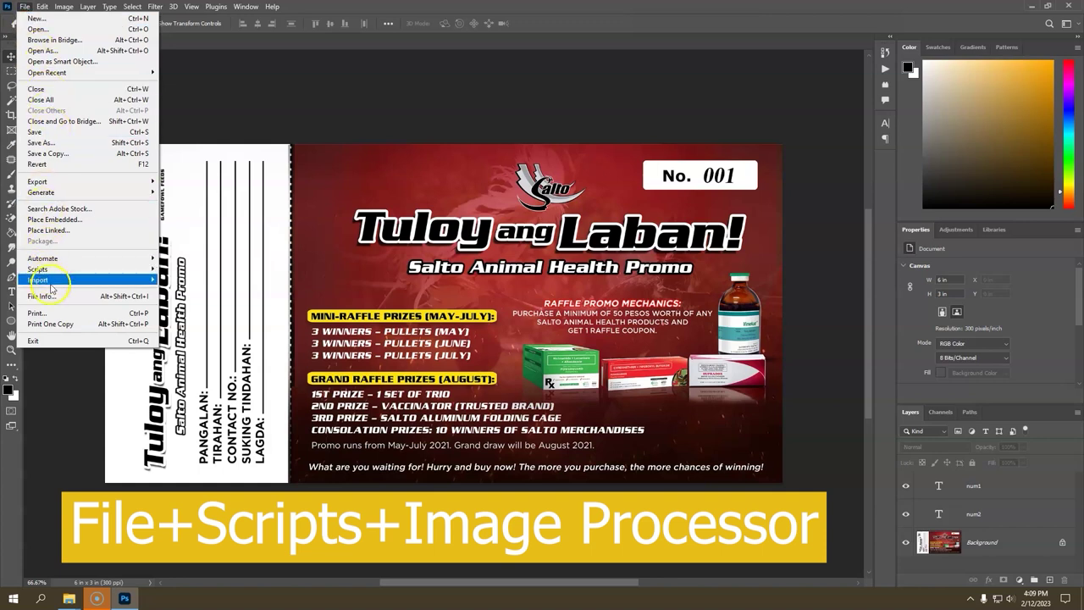
pyautogui.moveTo(51, 269)
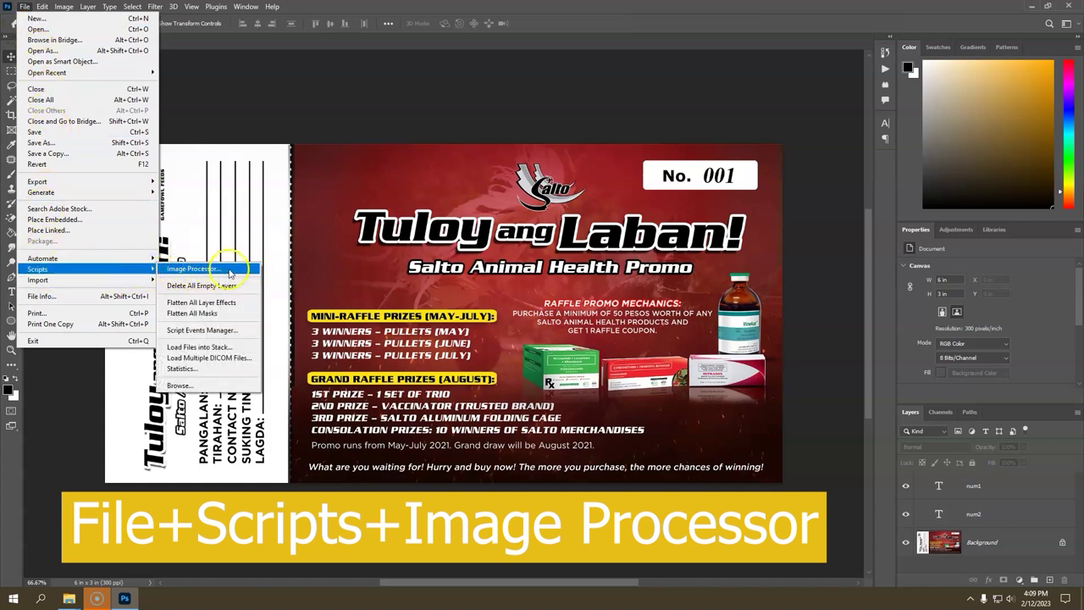
# Run Image Processor on the Desktop PSD folder, saving JPEG copies in the same location.
pyautogui.click(229, 269)
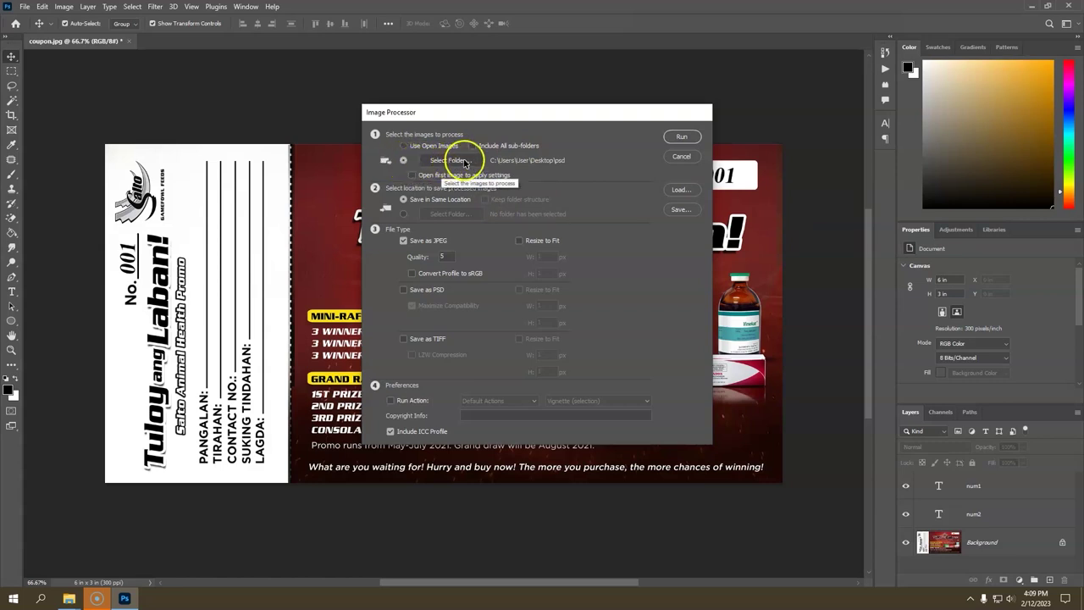
pyautogui.click(463, 161)
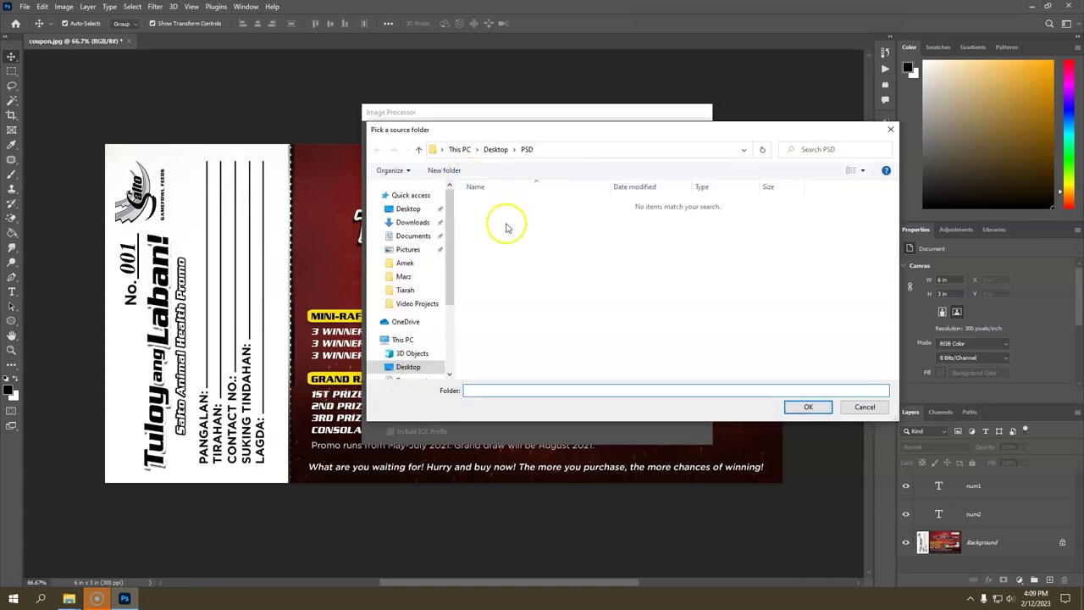
pyautogui.click(409, 210)
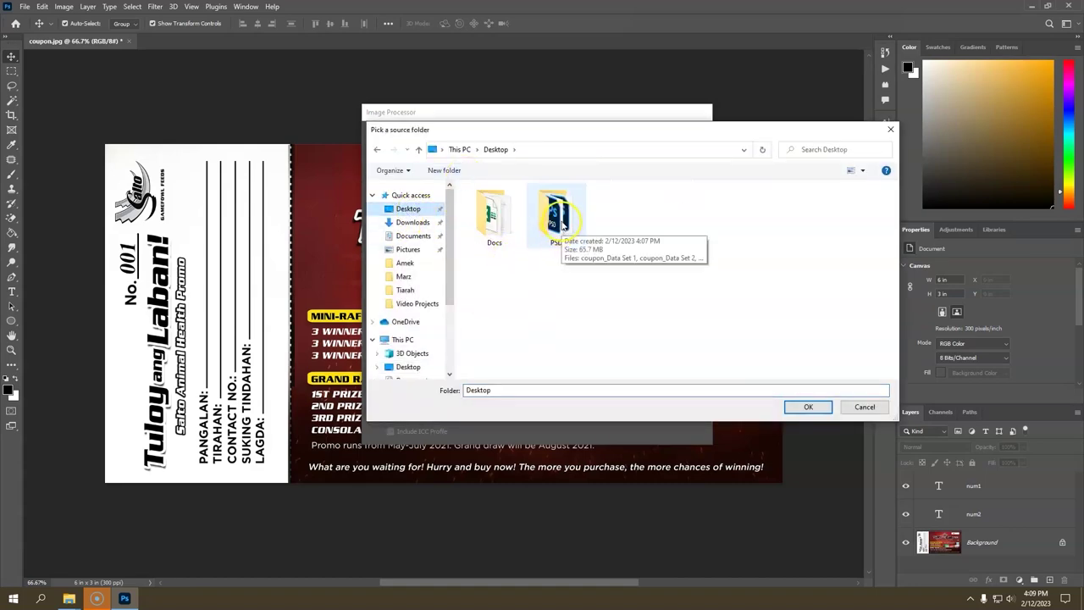
pyautogui.click(561, 227)
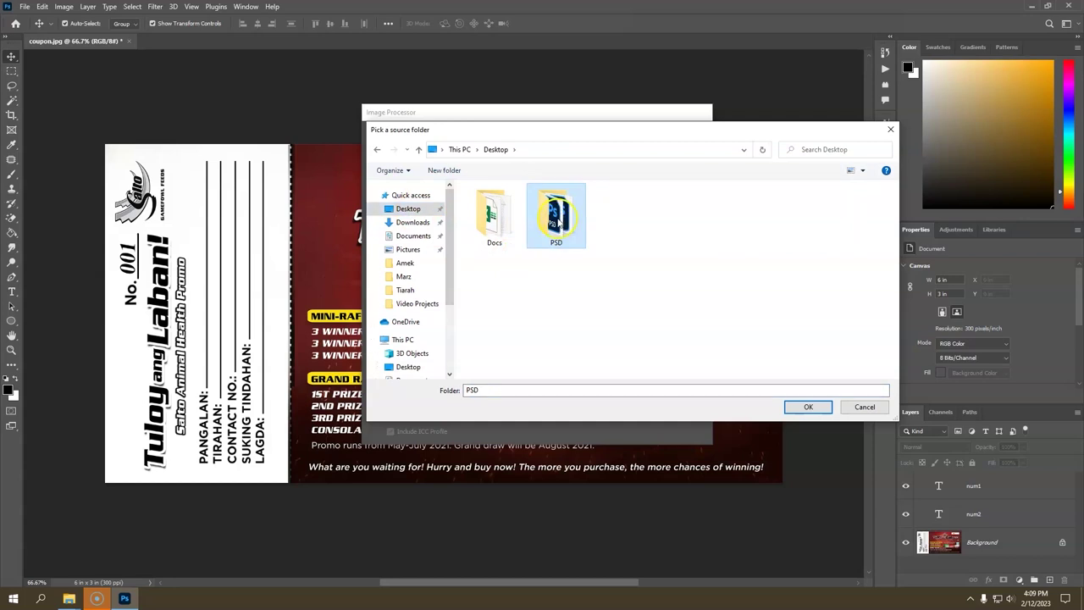
pyautogui.click(808, 406)
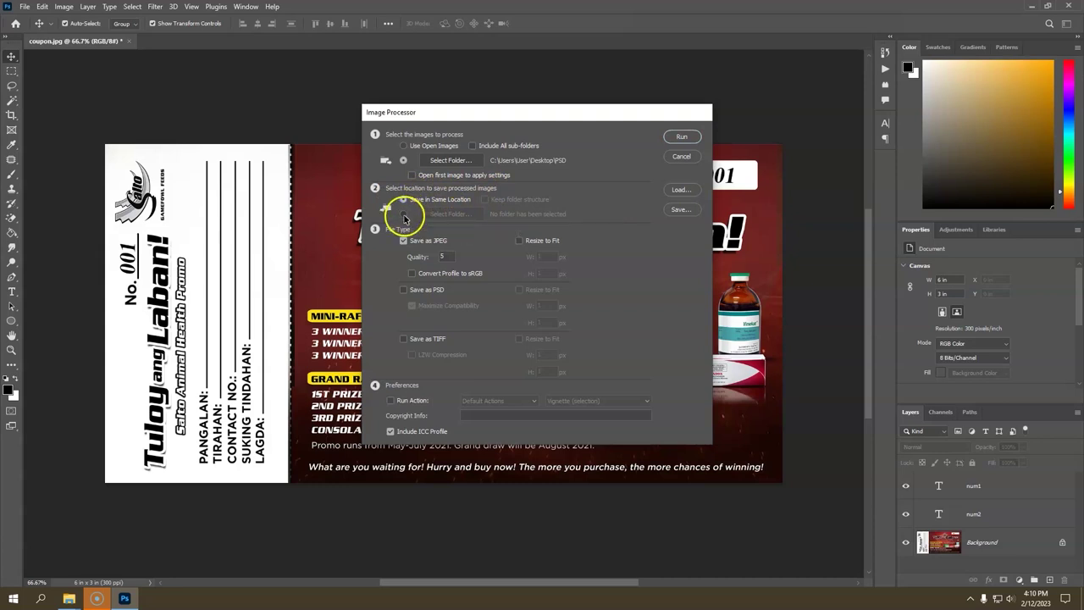
pyautogui.click(405, 213)
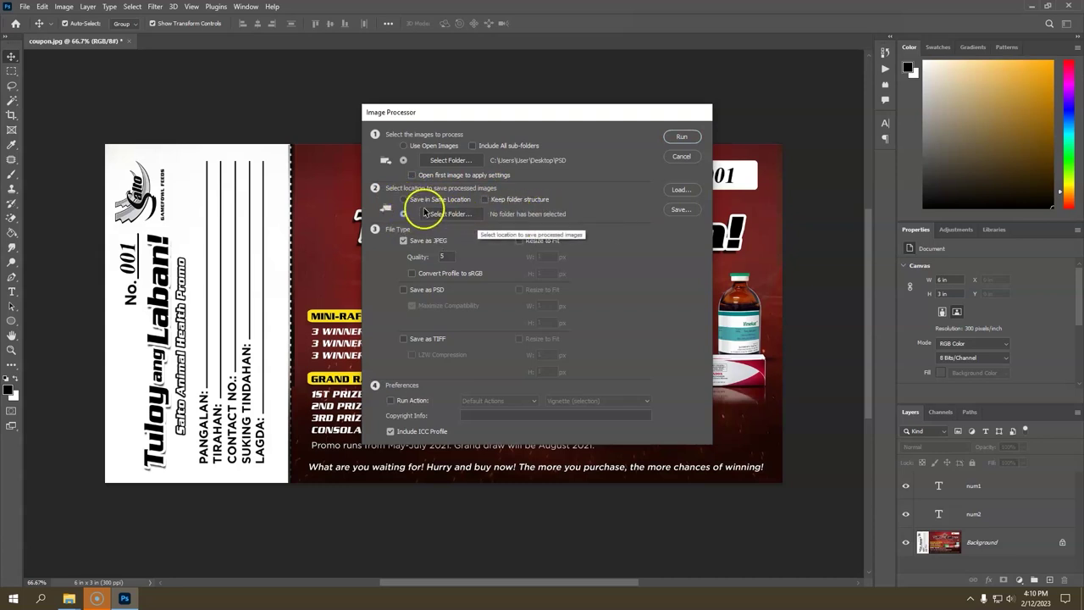
pyautogui.click(405, 201)
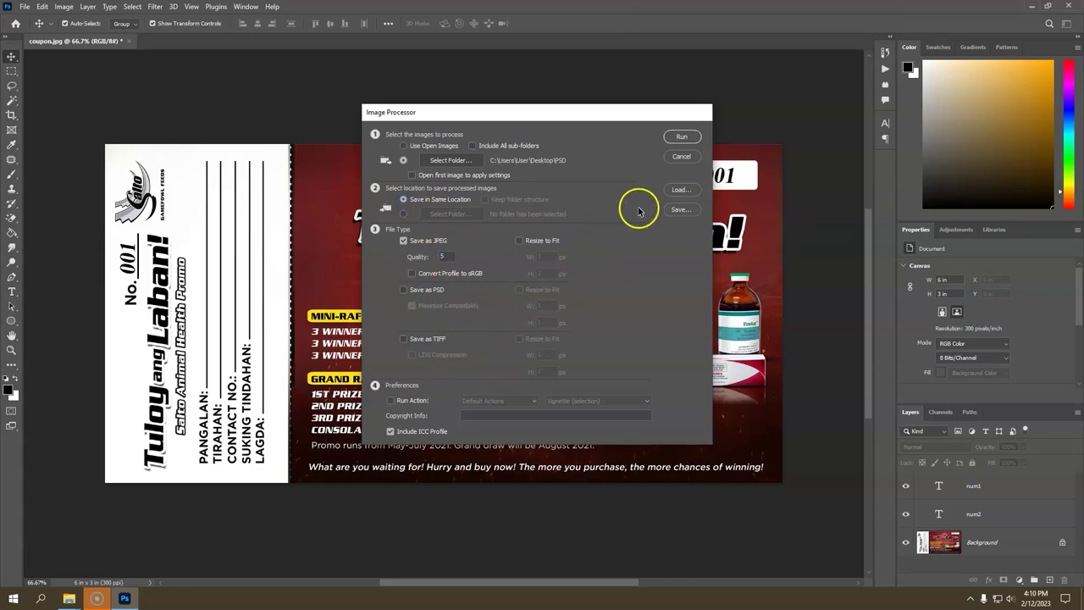
pyautogui.click(682, 138)
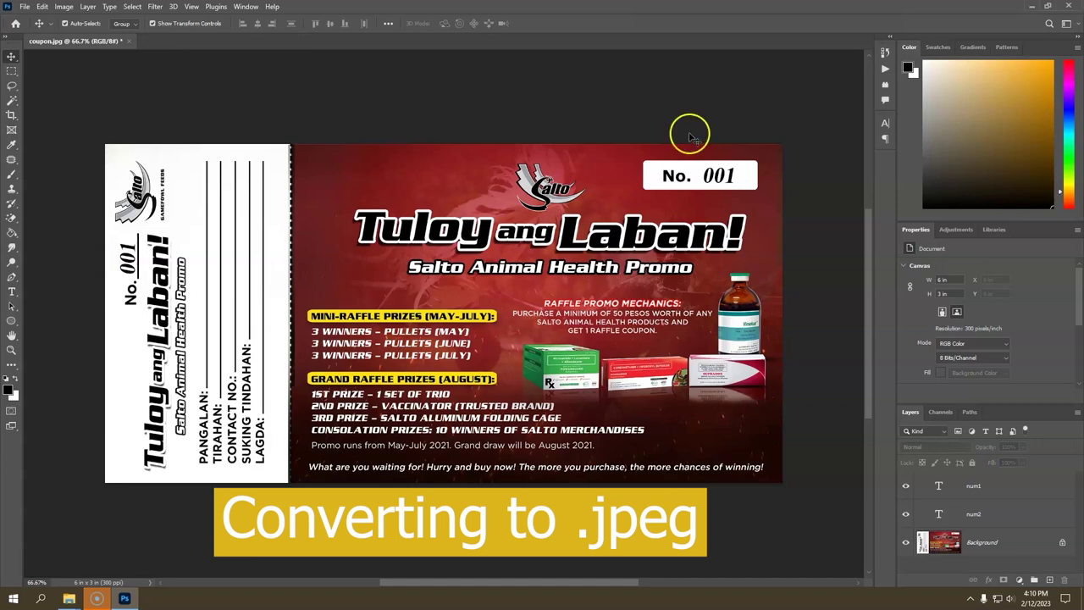
# Minimize Photoshop and open PSD > JPEG to view the ten converted coupon JPGs.
pyautogui.click(1032, 7)
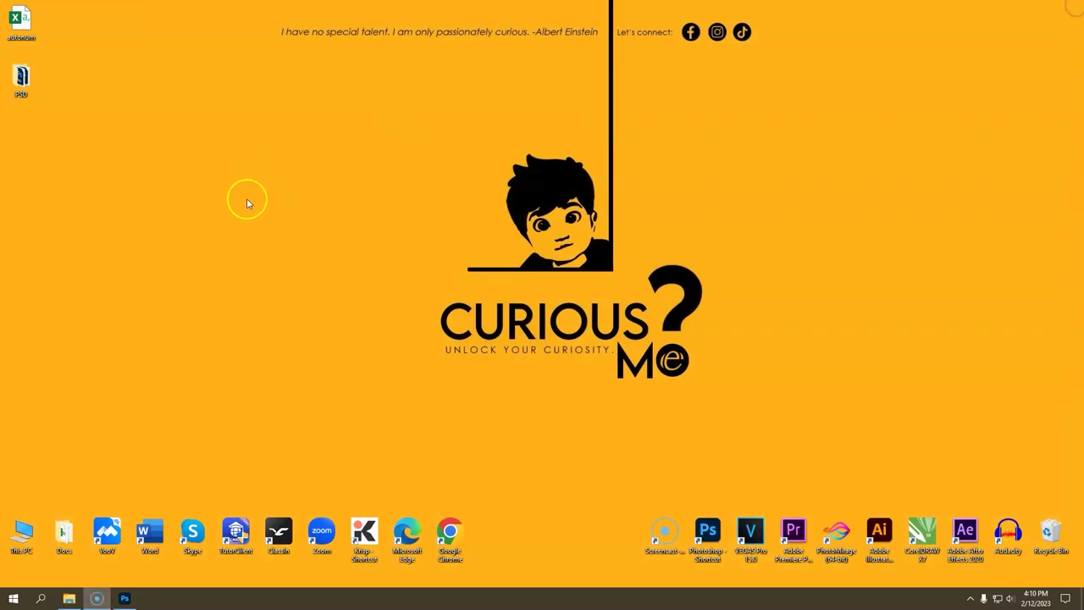
pyautogui.doubleClick(22, 81)
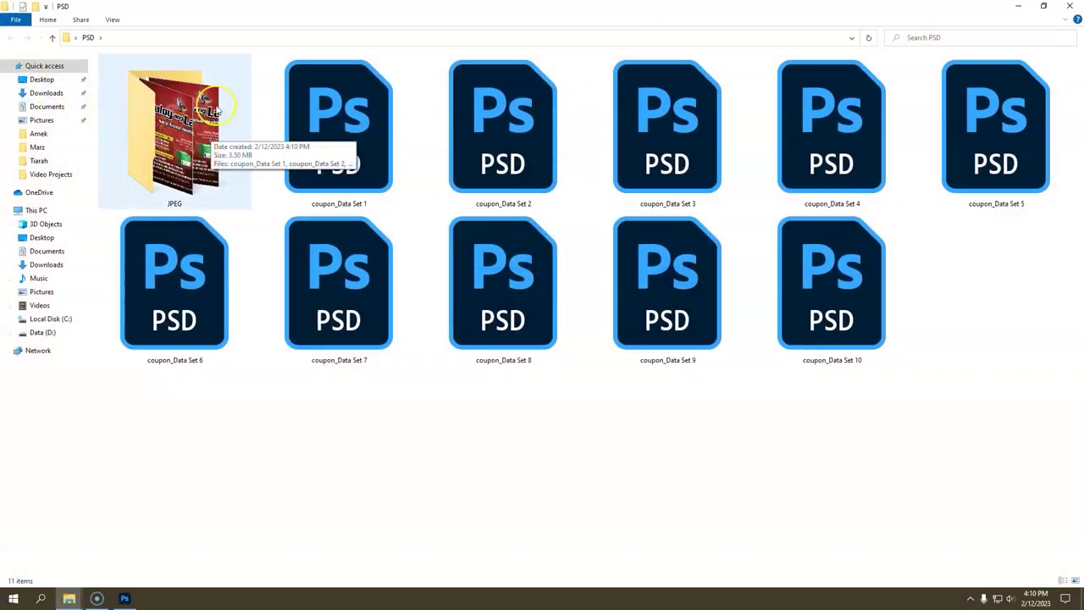
pyautogui.doubleClick(178, 134)
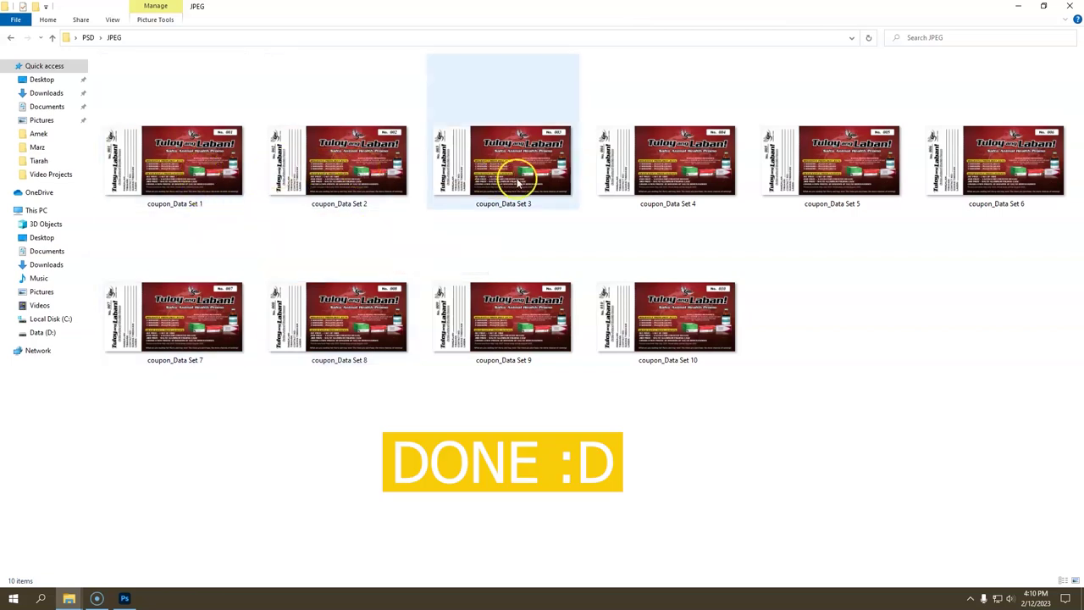
pyautogui.doubleClick(208, 160)
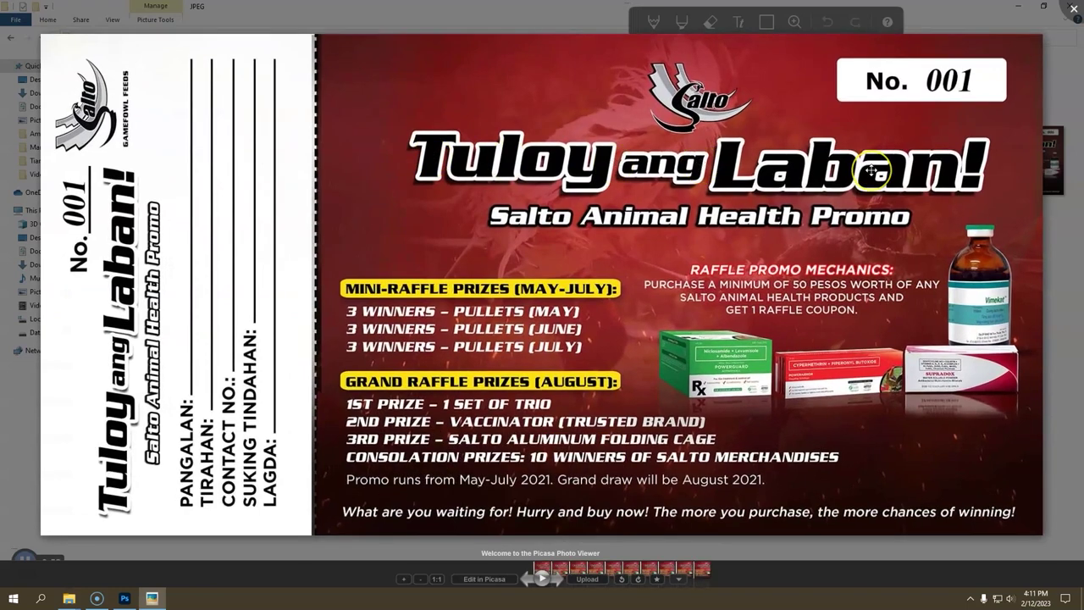
pyautogui.press('Right')
pyautogui.press('Right')
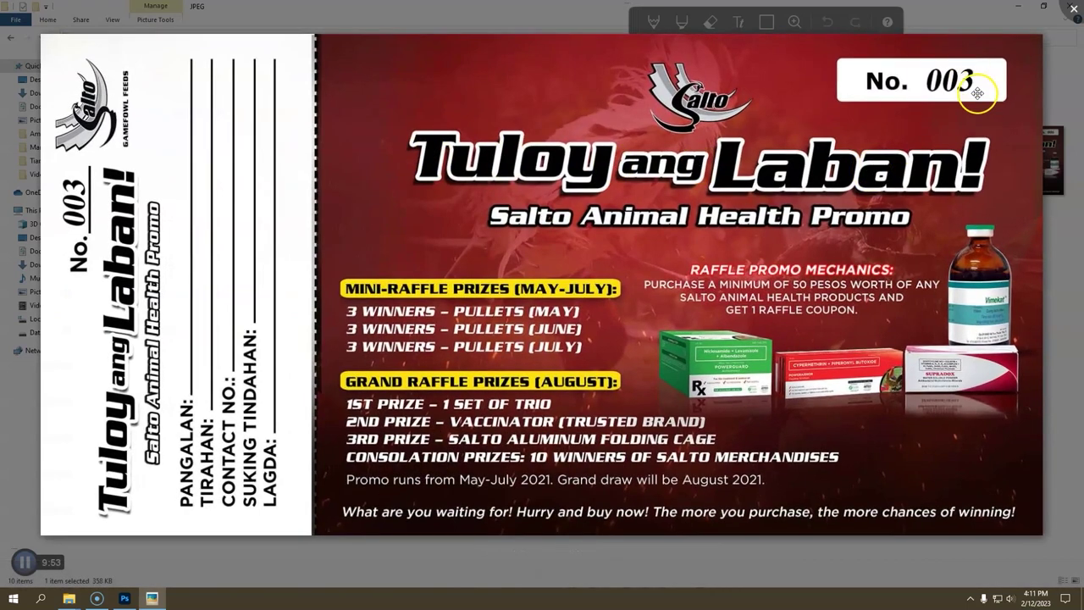
pyautogui.press('Right')
pyautogui.press('Right')
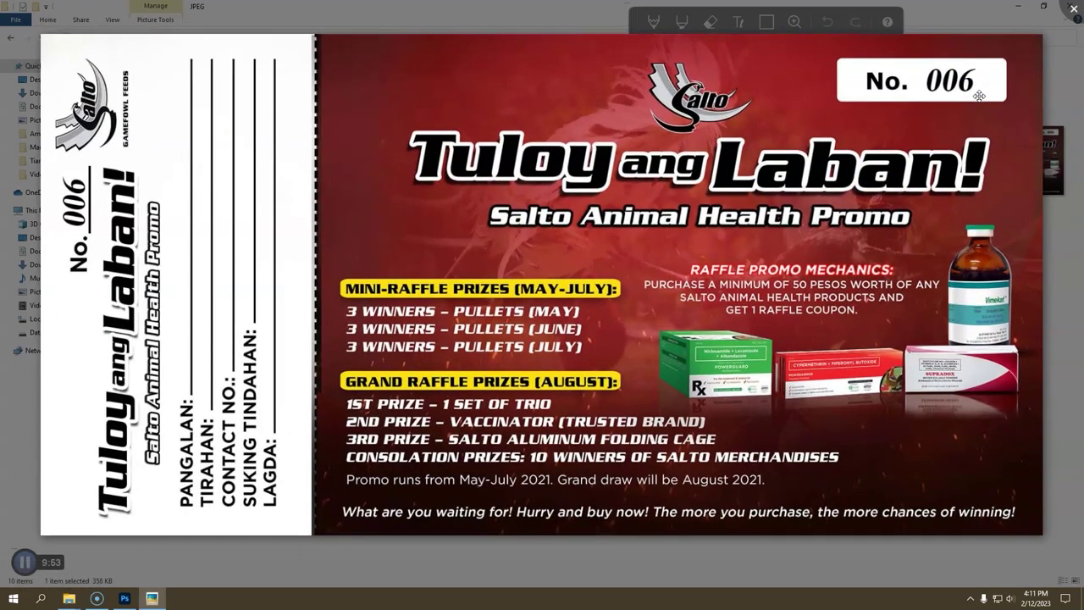
pyautogui.press('Right')
pyautogui.press('Right')
pyautogui.press('Right')
pyautogui.press('Right')
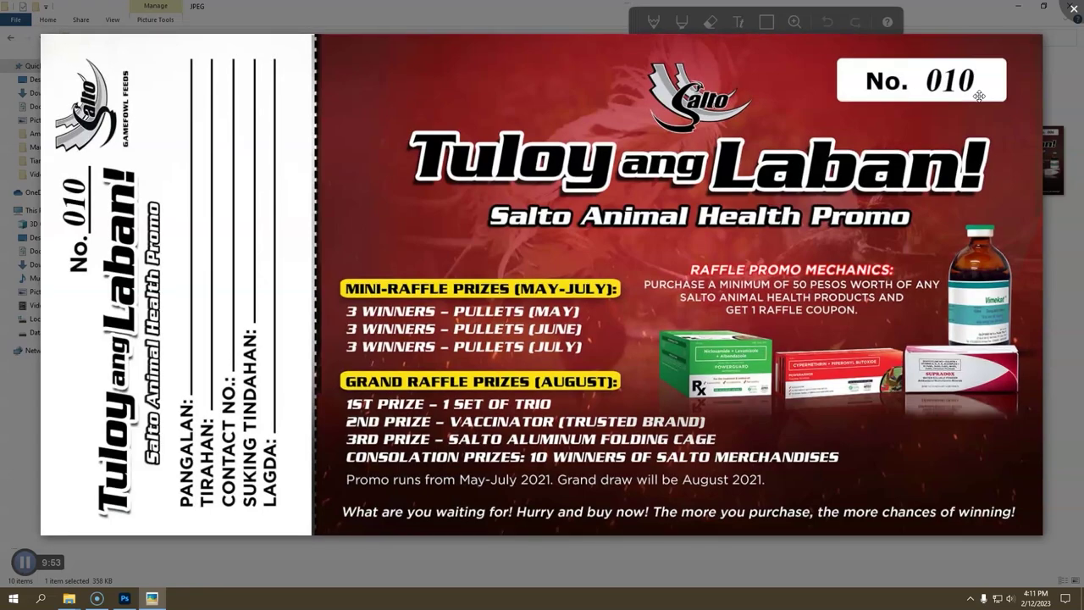
# Close the photo viewer, go back to the PSD folder, and close File Explorer.
pyautogui.click(1073, 12)
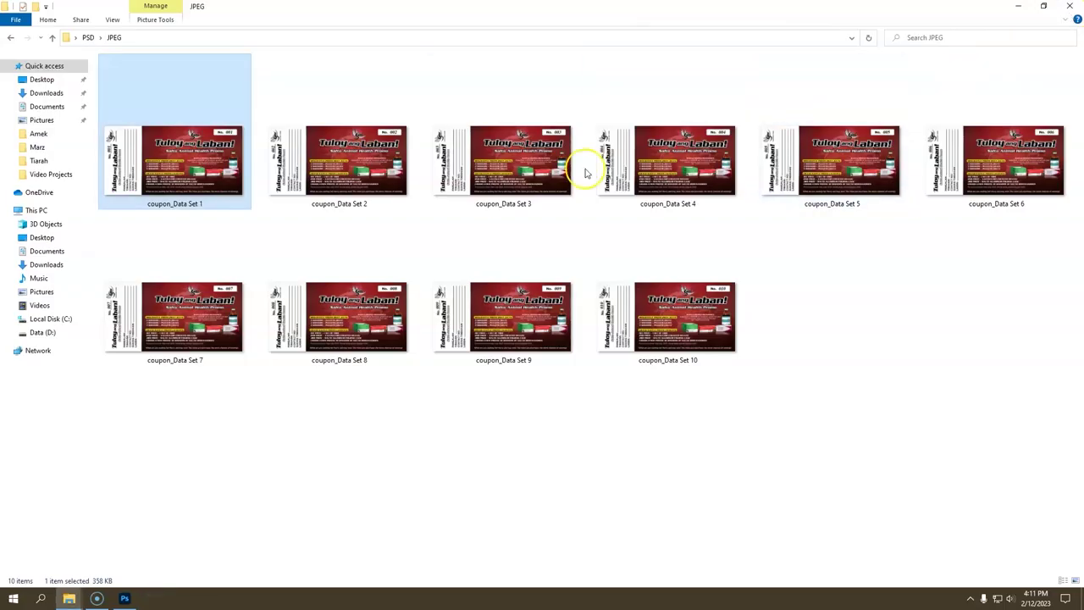
pyautogui.click(505, 434)
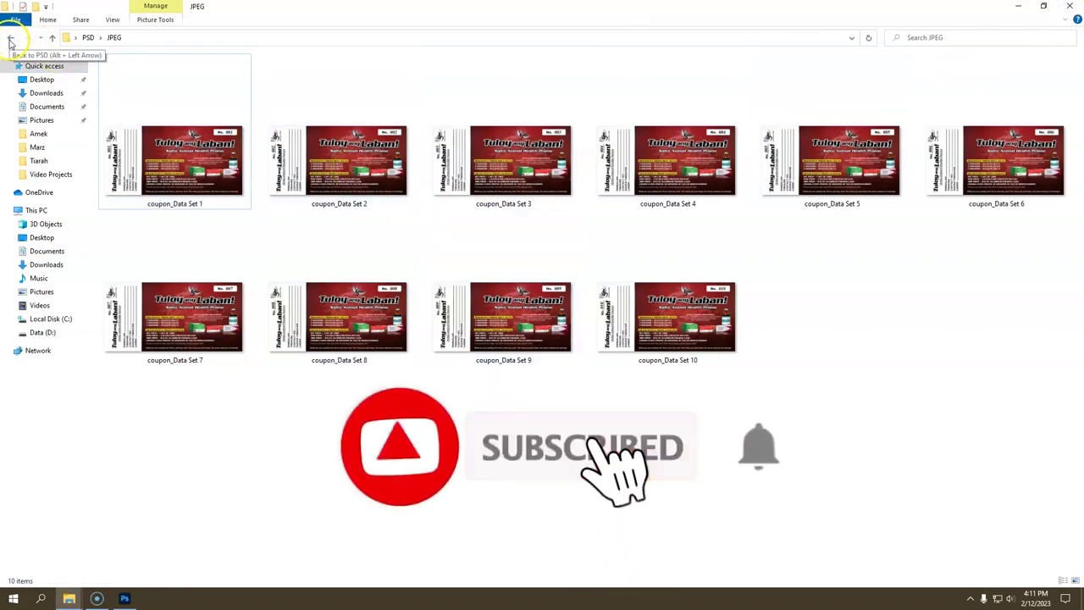
pyautogui.click(10, 40)
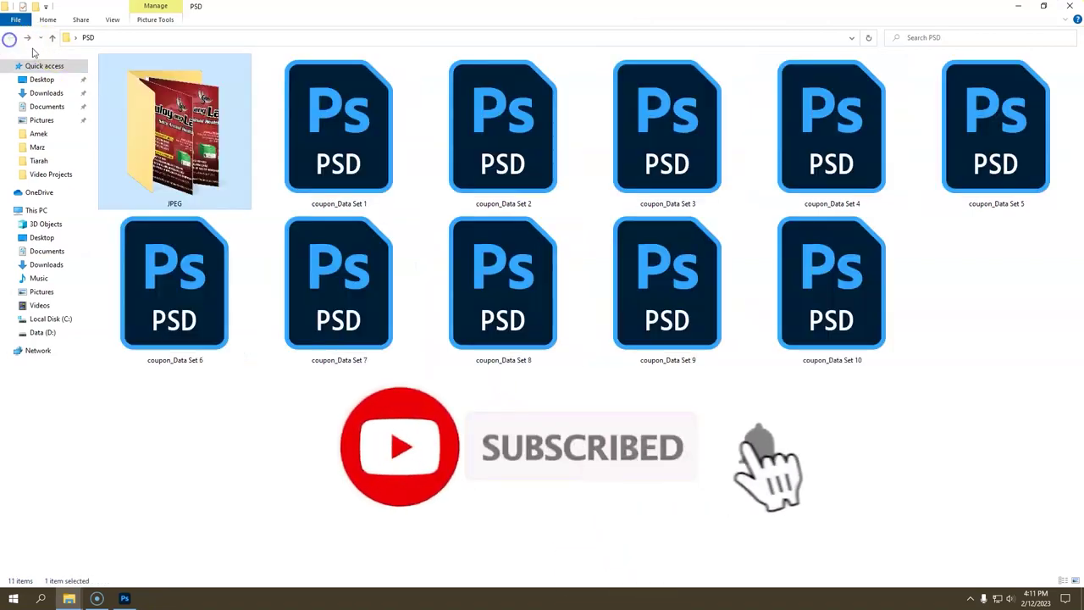
pyautogui.click(1069, 6)
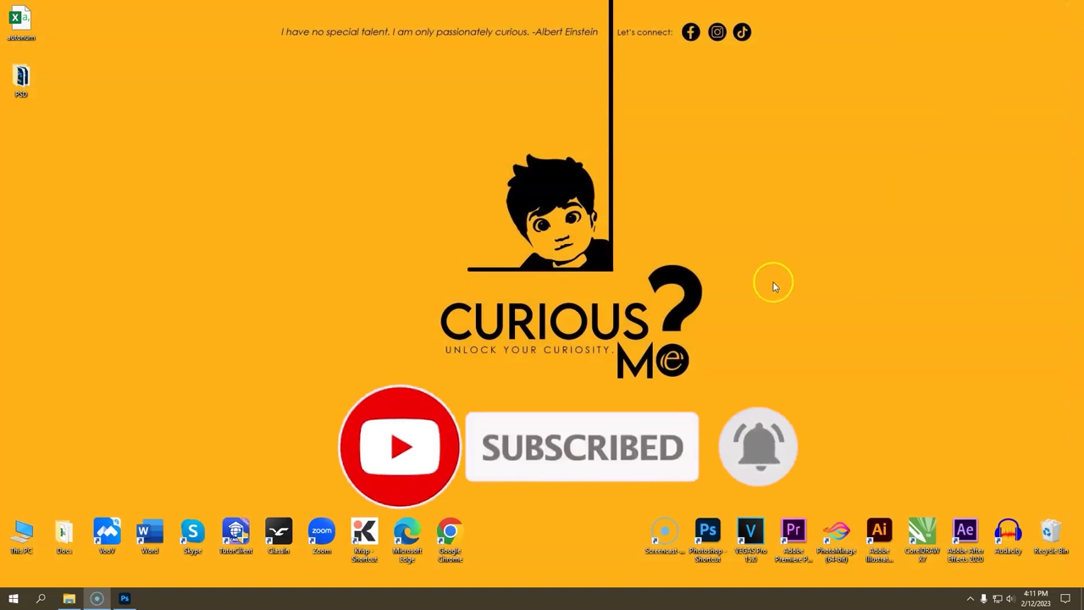